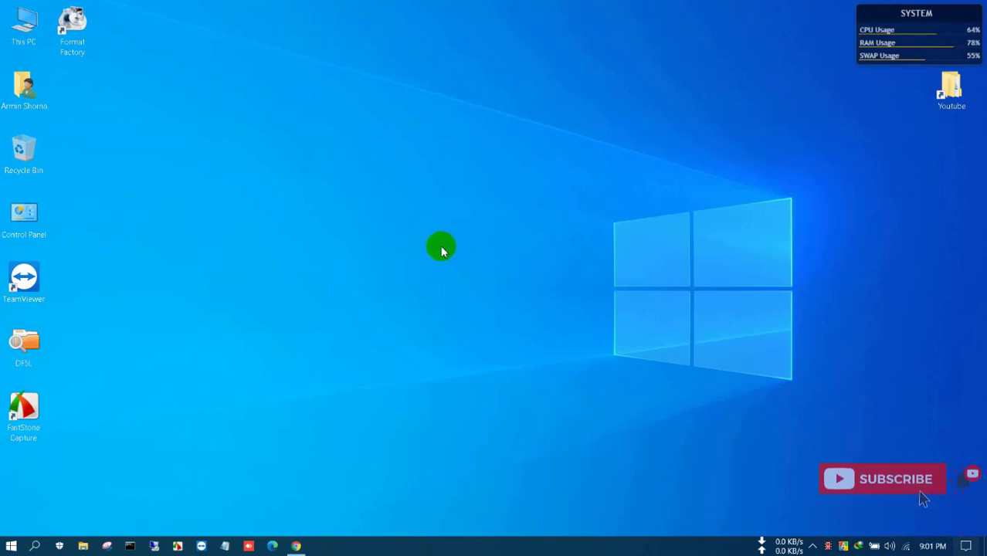
# Open the Windows Temp folder by running the command temp.
pyautogui.press('super+r')
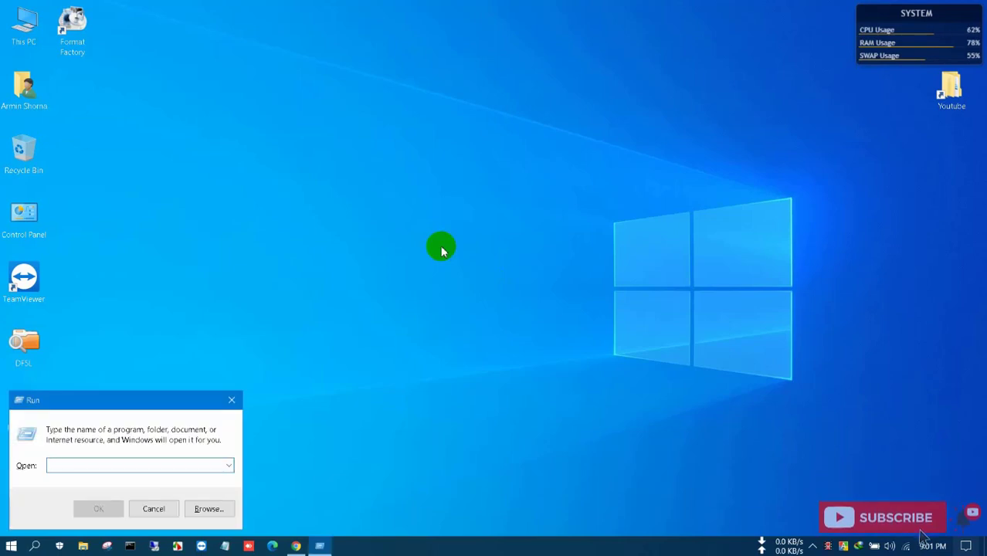
pyautogui.write('temp')
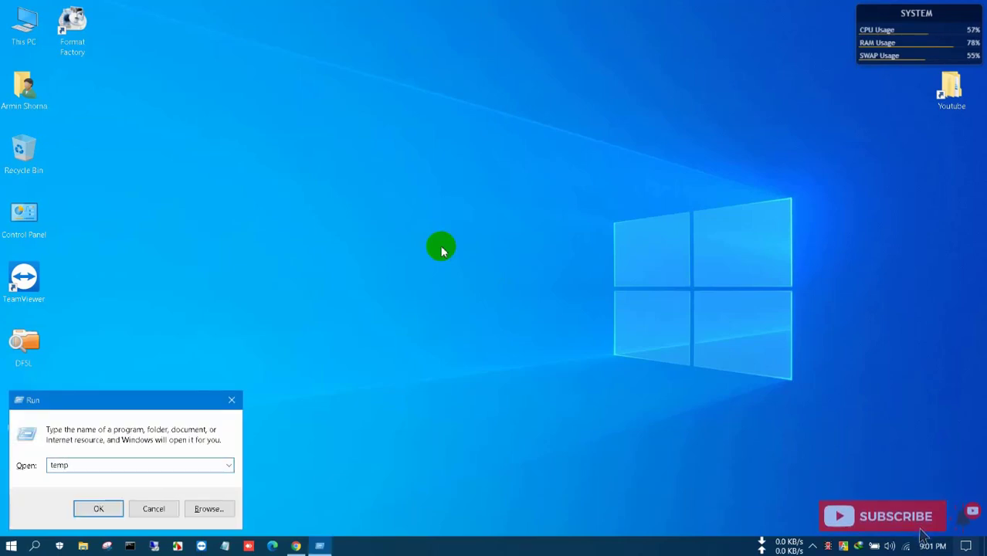
pyautogui.press('Return')
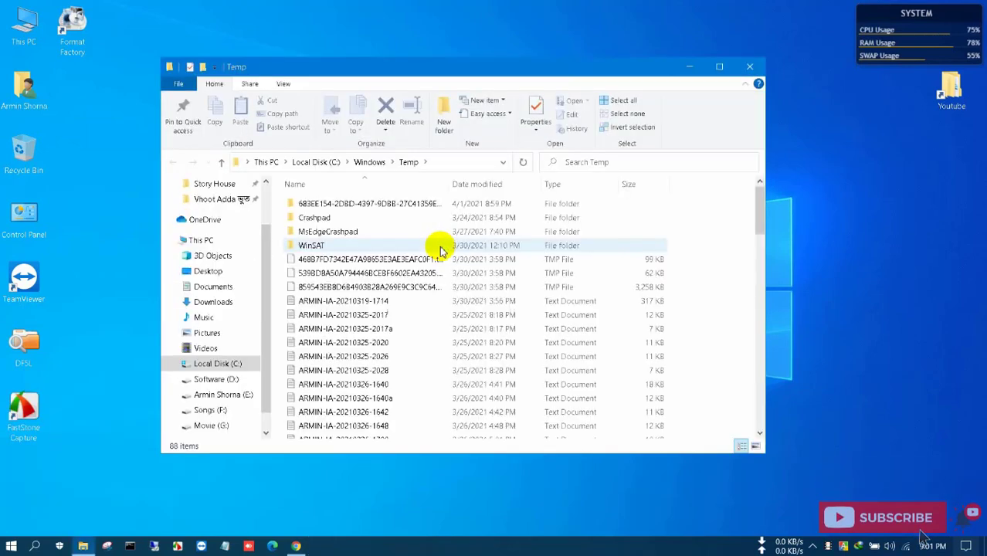
# Delete all items in the Windows Temp folder, skipping protected and in-use ones for all current items, and close the folder.
pyautogui.click(429, 247)
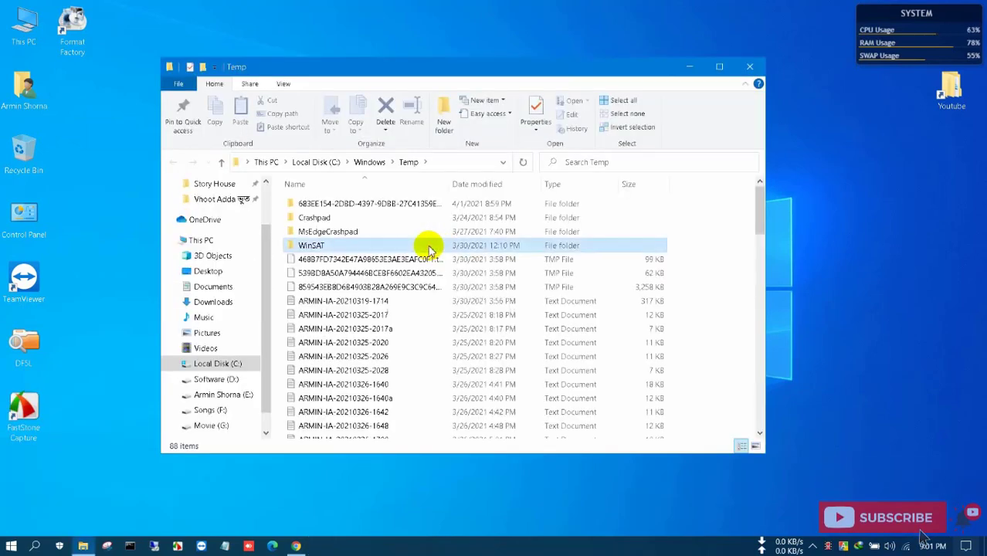
pyautogui.hotkey('ctrl', 'a')
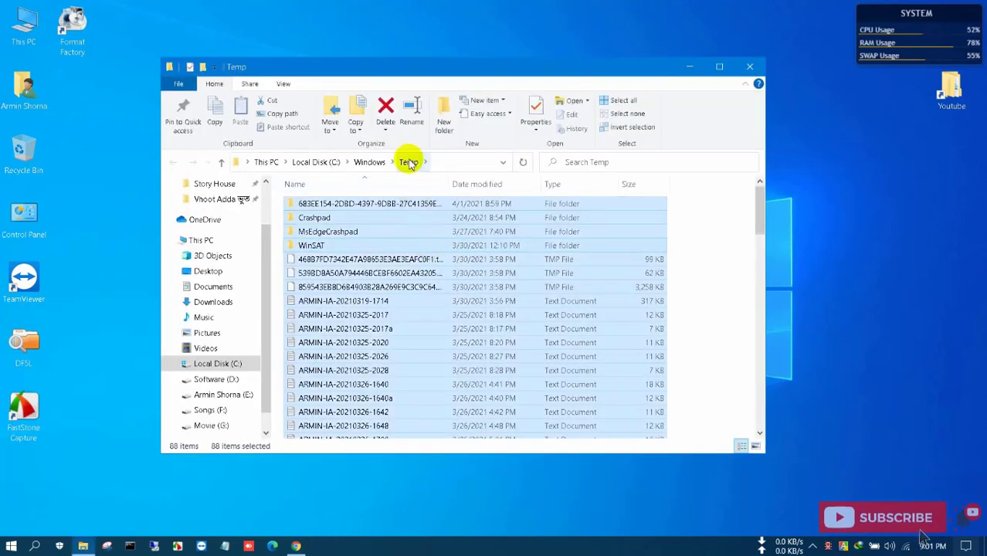
pyautogui.click(387, 111)
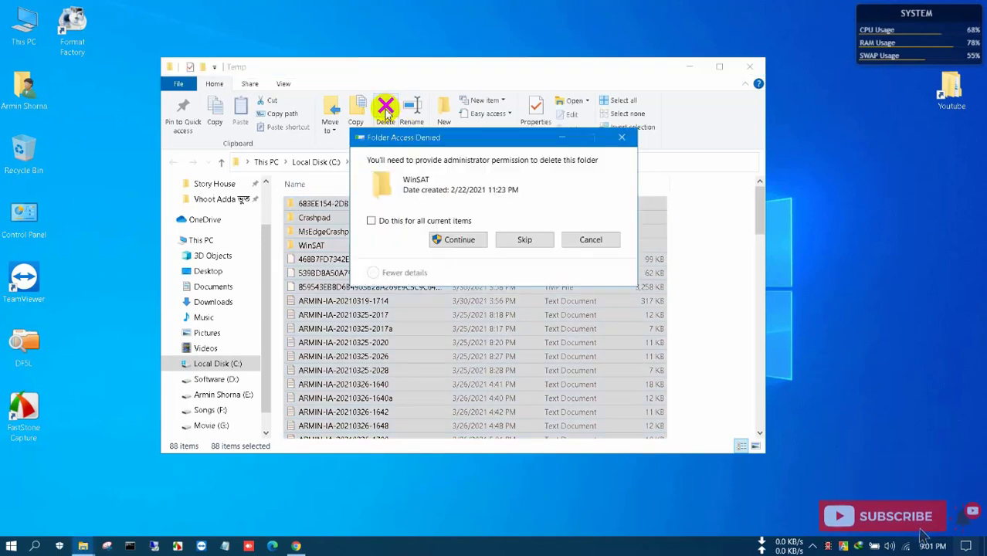
pyautogui.click(525, 240)
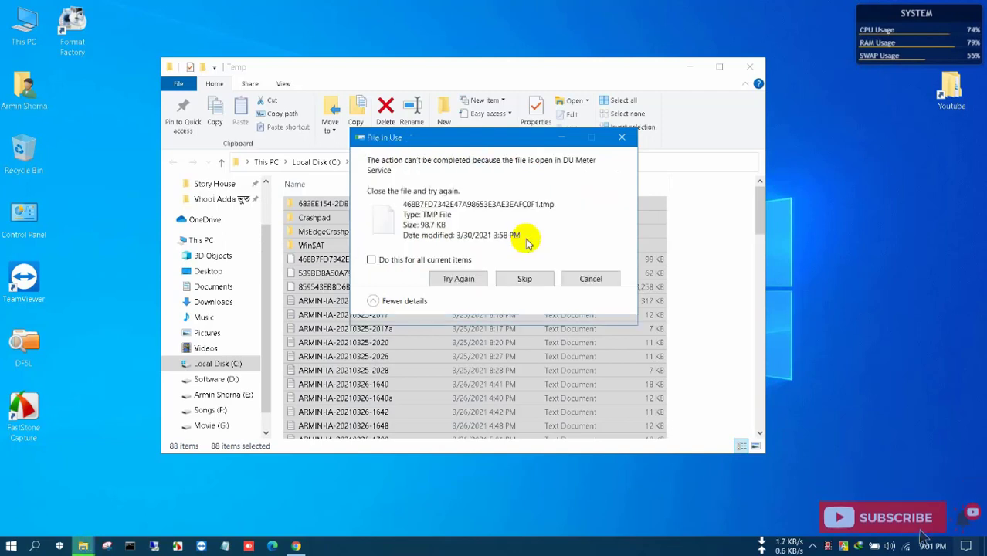
pyautogui.click(372, 260)
pyautogui.click(524, 279)
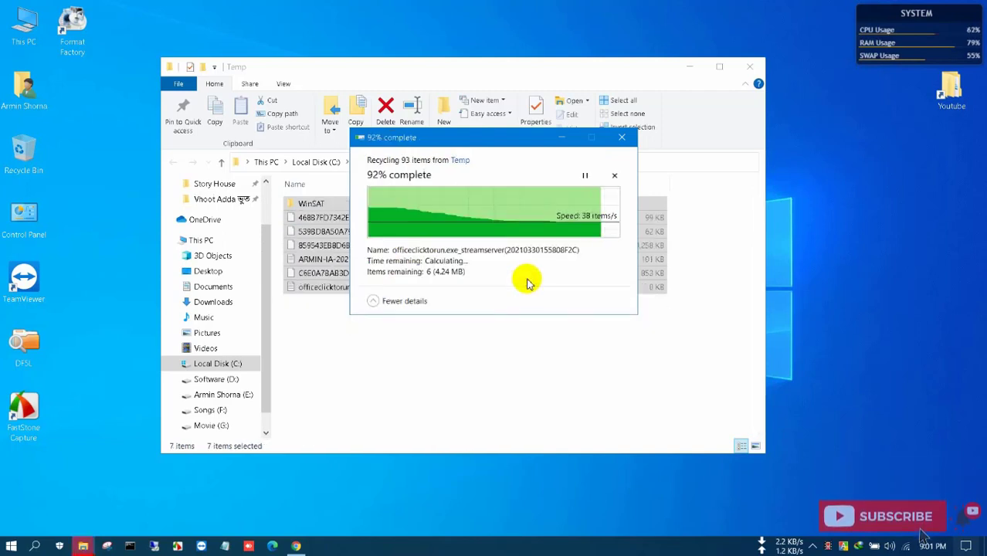
pyautogui.click(749, 67)
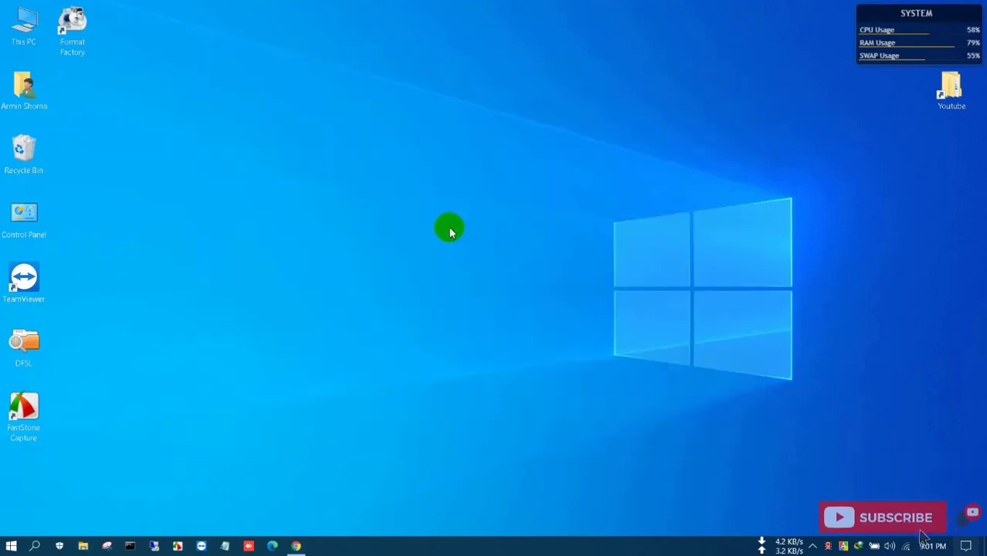
# Open the user's local AppData Temp folder by running the command %temp%.
pyautogui.press('super+r')
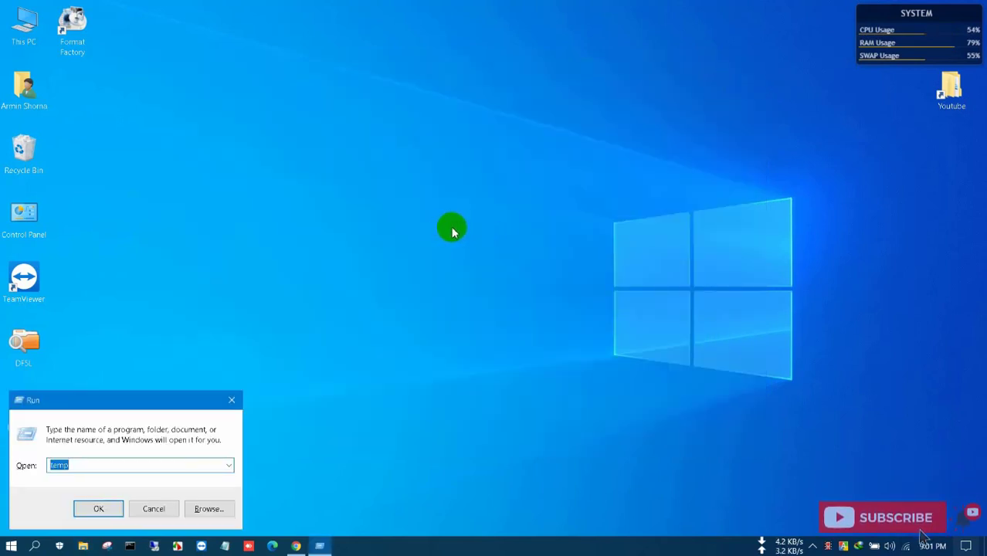
pyautogui.write('%')
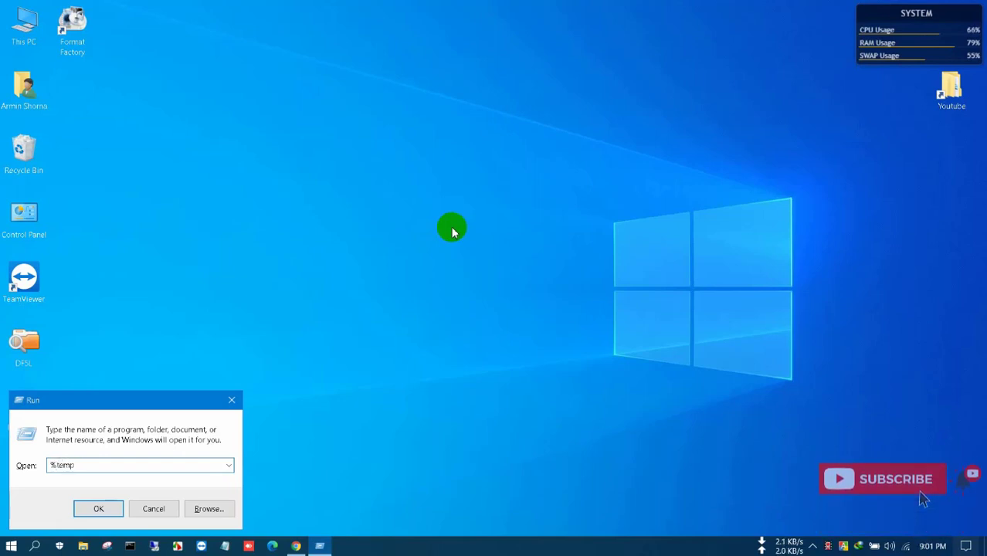
pyautogui.write('temp%')
pyautogui.press('Return')
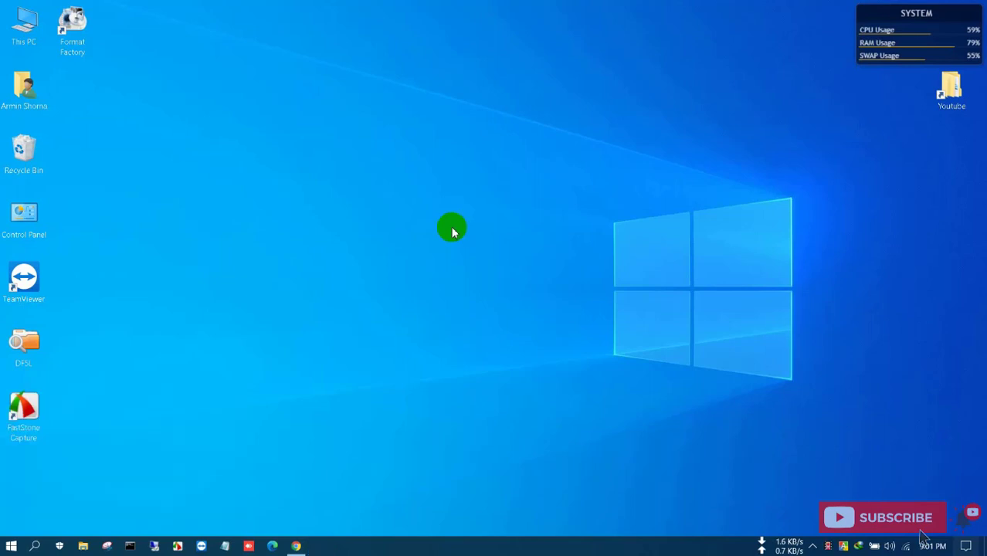
# Delete all items in the AppData Temp folder, skipping all files in use, and close the folder.
pyautogui.click(394, 303)
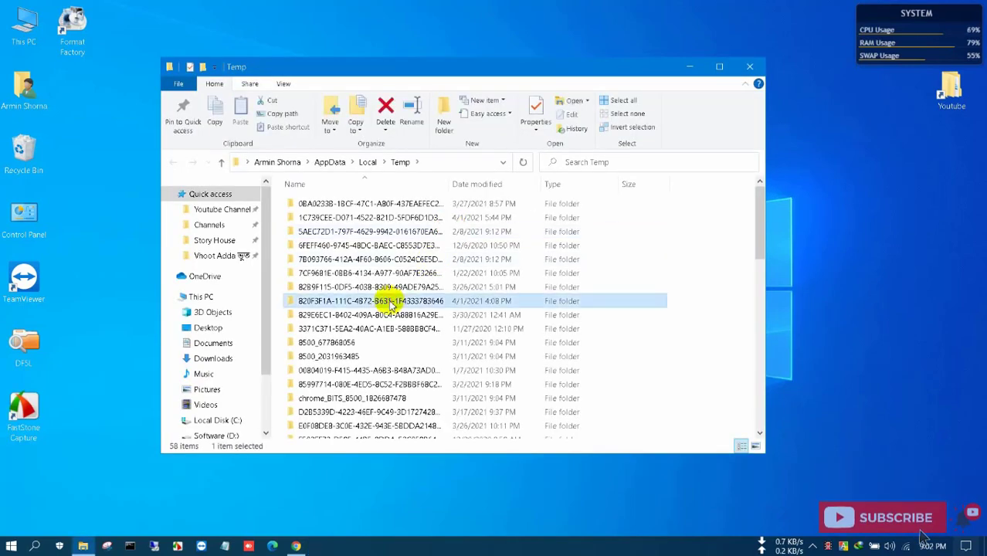
pyautogui.hotkey('ctrl', 'a')
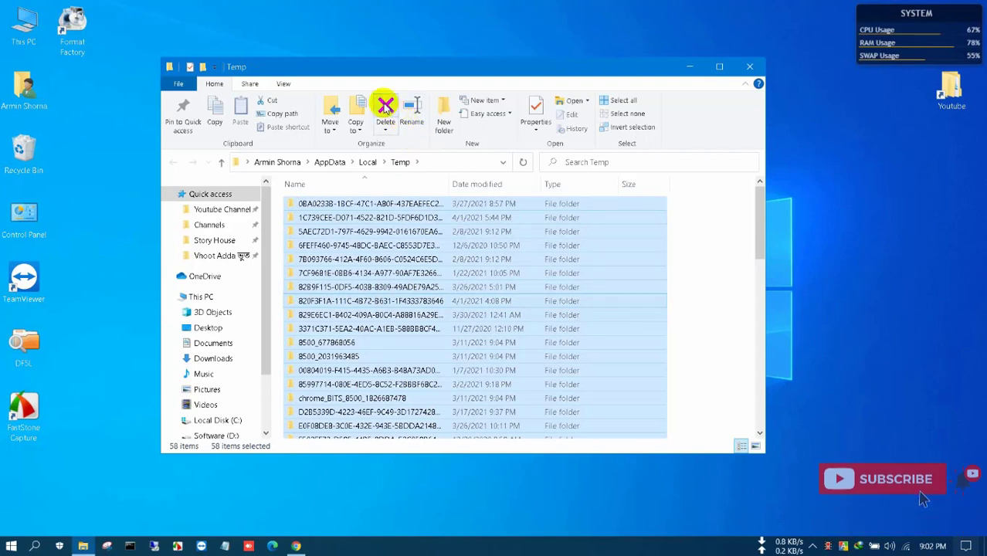
pyautogui.click(386, 107)
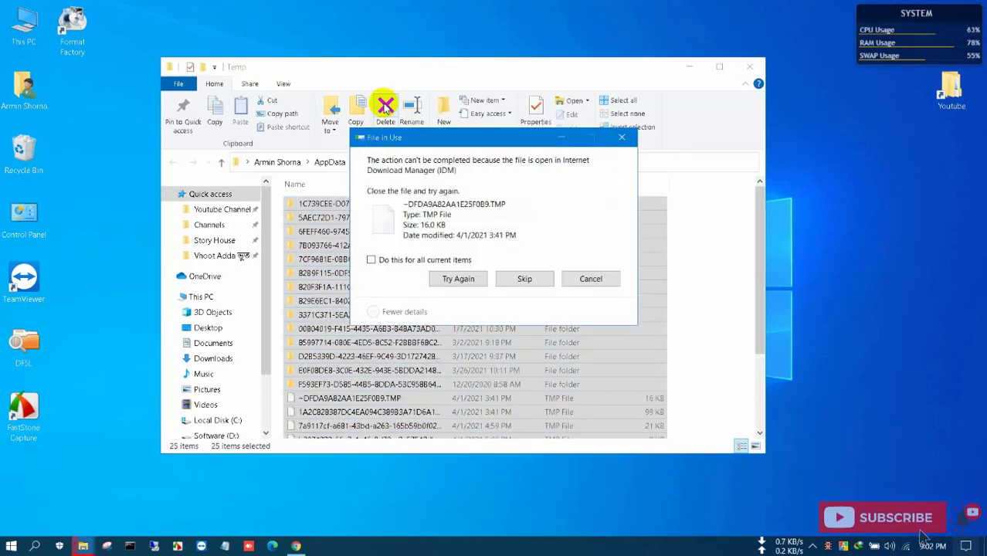
pyautogui.click(371, 259)
pyautogui.click(520, 279)
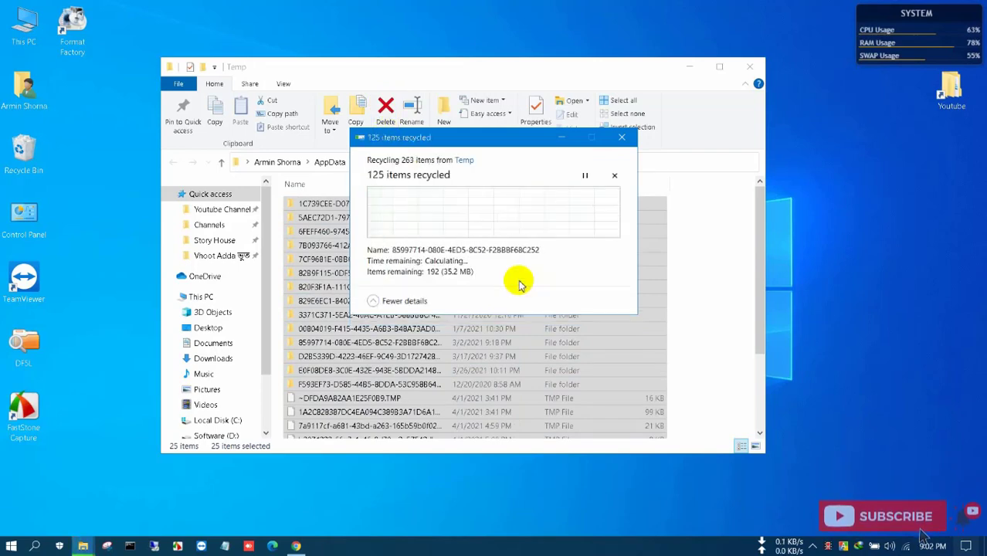
pyautogui.scroll(-3, 438, 311)
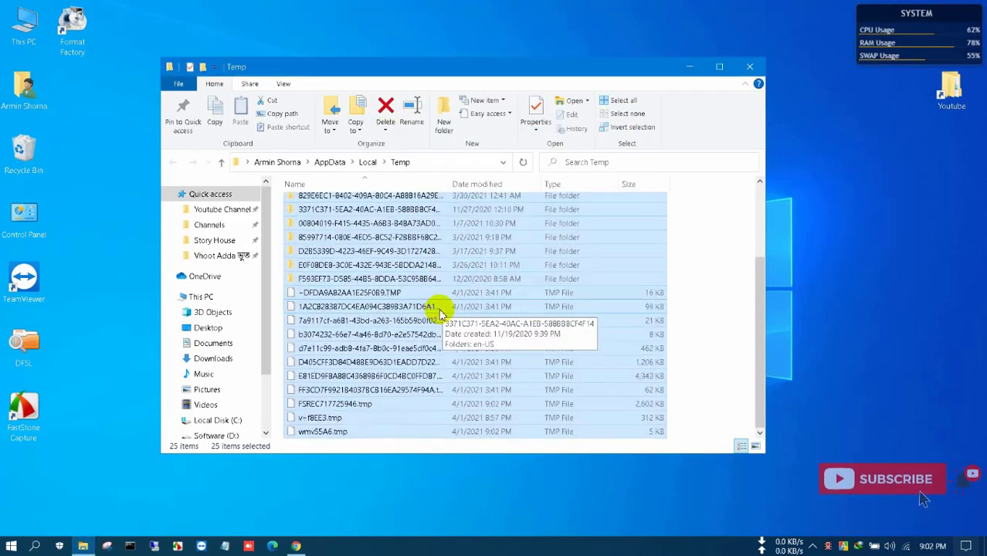
pyautogui.scroll(3, 439, 311)
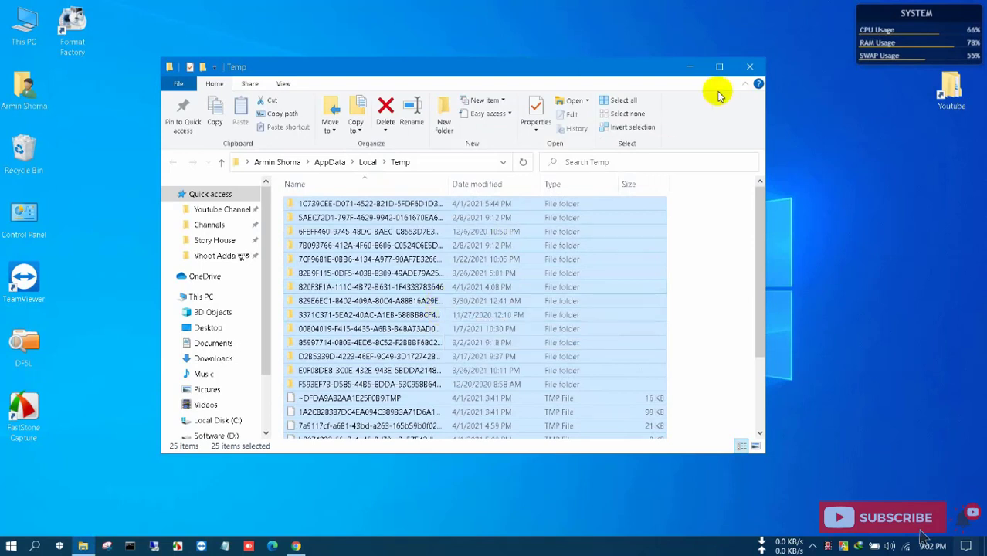
pyautogui.click(746, 68)
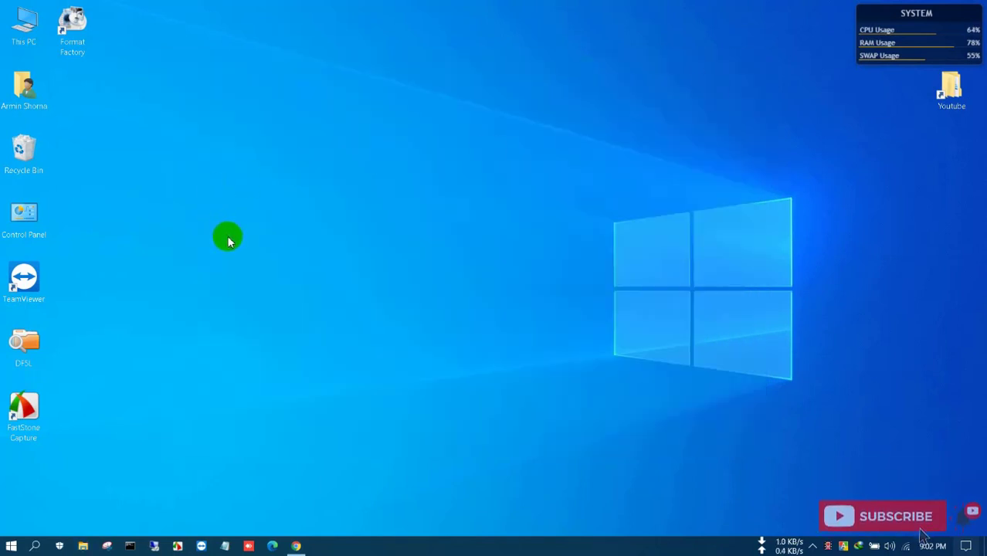
# Open the Windows Prefetch folder by running the command prefetch.
pyautogui.press('super+r')
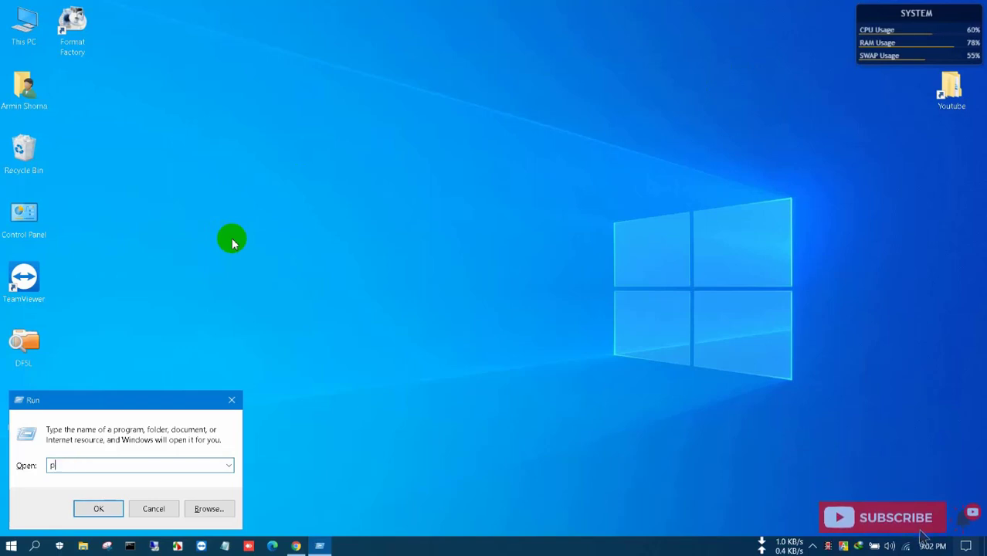
pyautogui.write('prefetch')
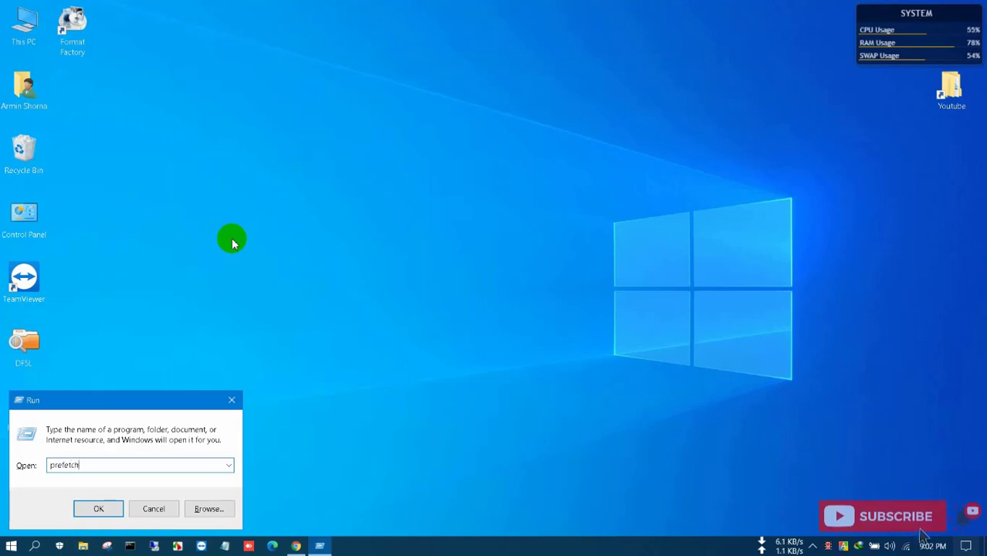
pyautogui.press('Return')
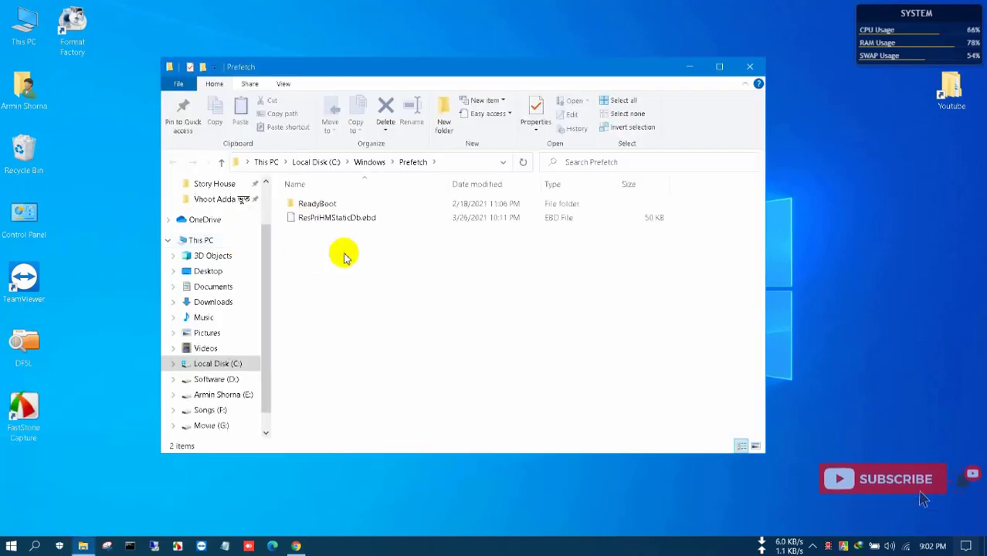
# Delete everything in the Prefetch folder, close it and refresh the desktop.
pyautogui.hotkey('ctrl', 'a')
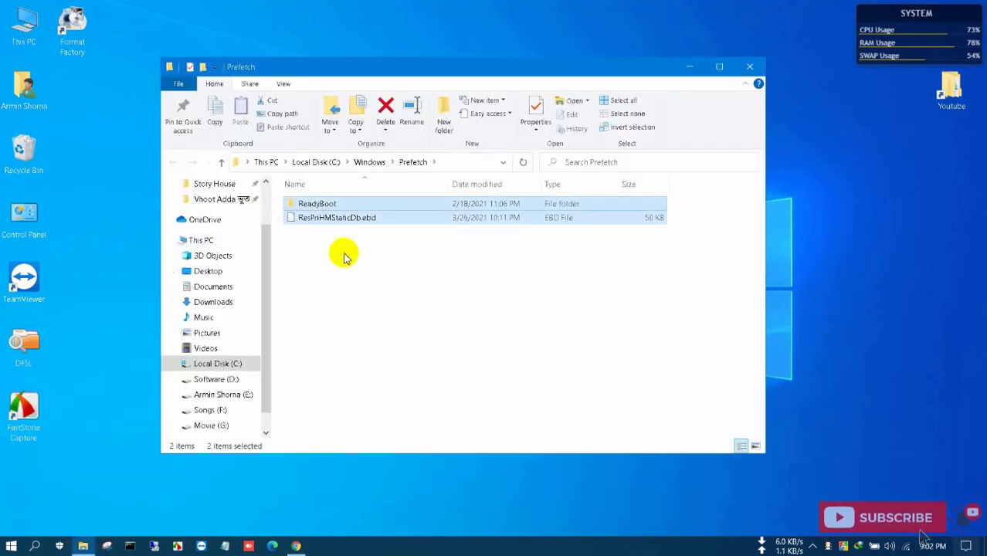
pyautogui.click(386, 107)
pyautogui.click(745, 70)
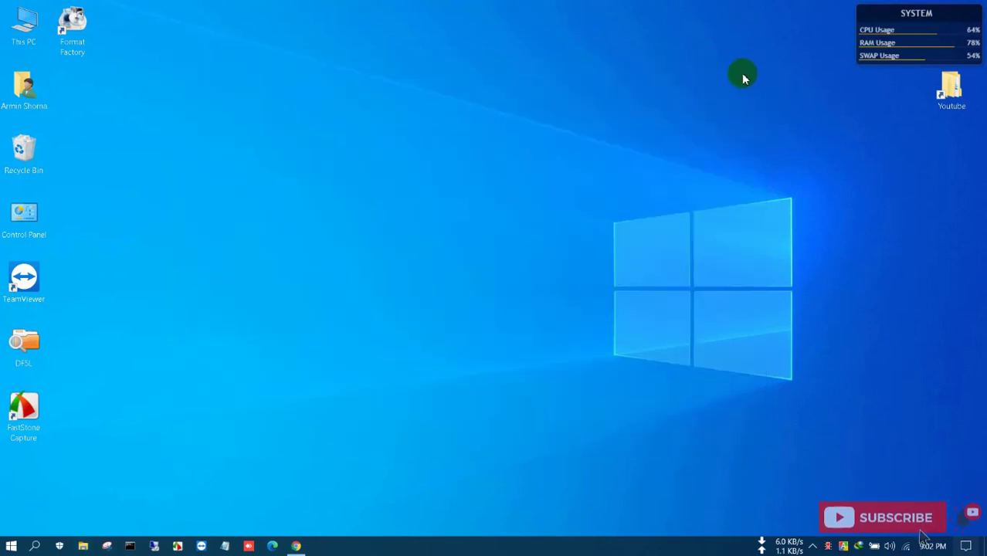
pyautogui.rightClick(379, 147)
pyautogui.click(408, 189)
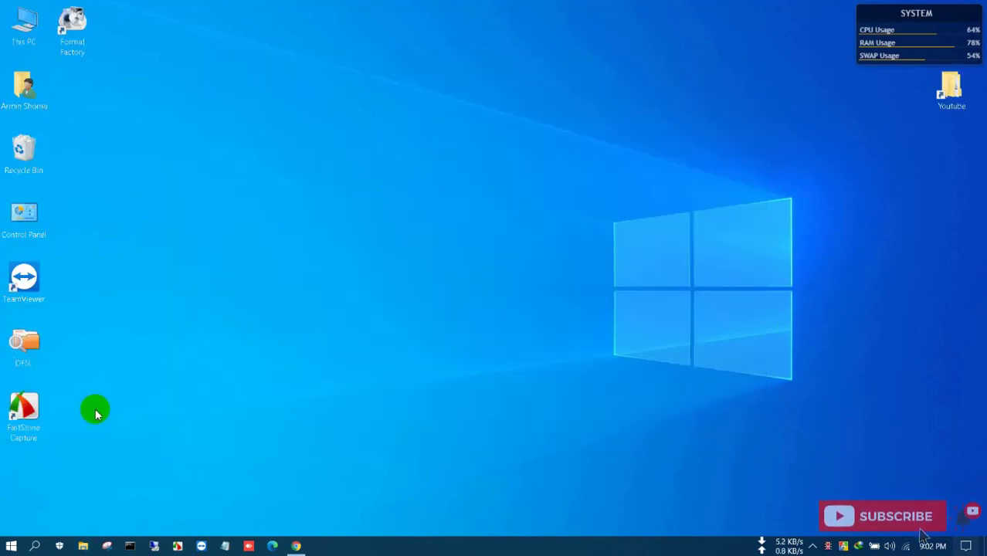
# Find and launch the Disk Cleanup app.
pyautogui.click(11, 551)
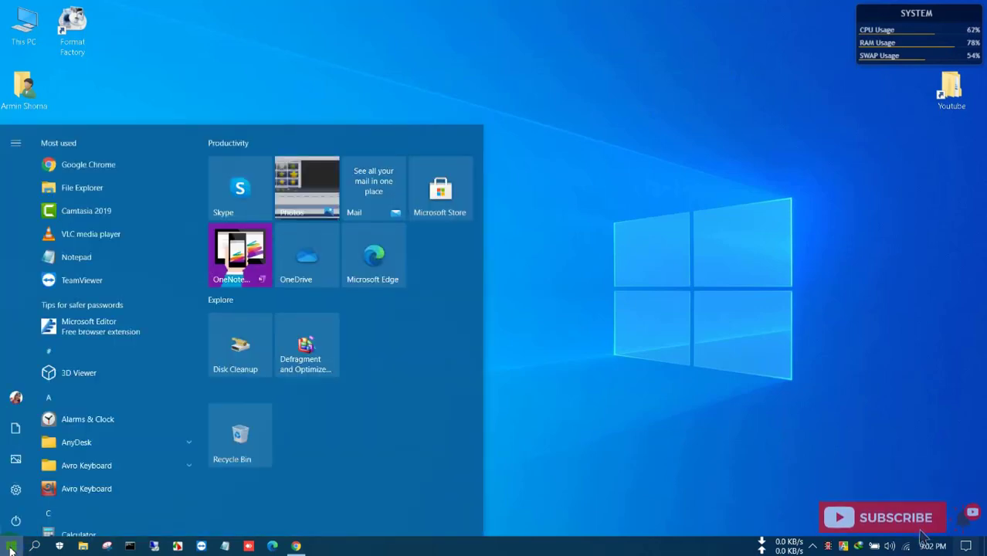
pyautogui.write('d')
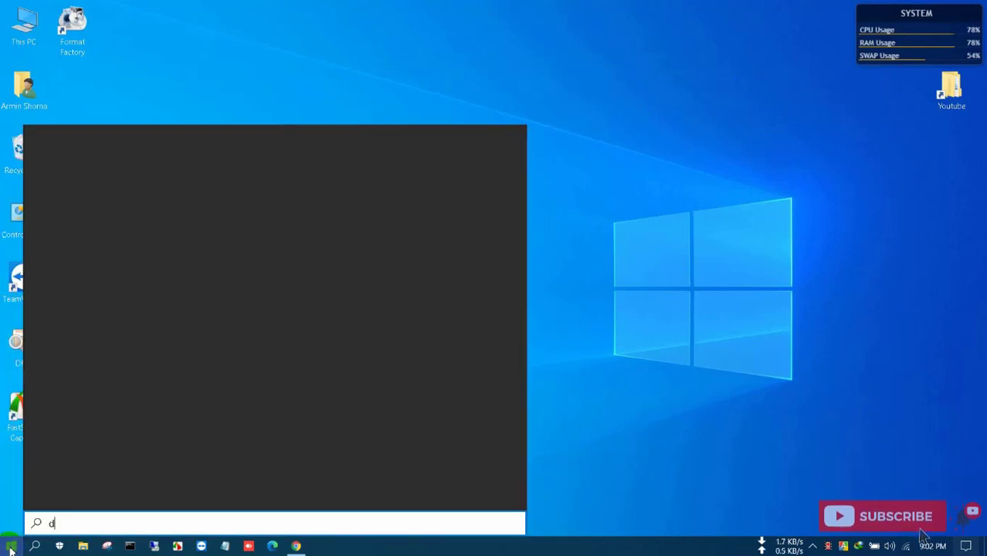
pyautogui.write('ick')
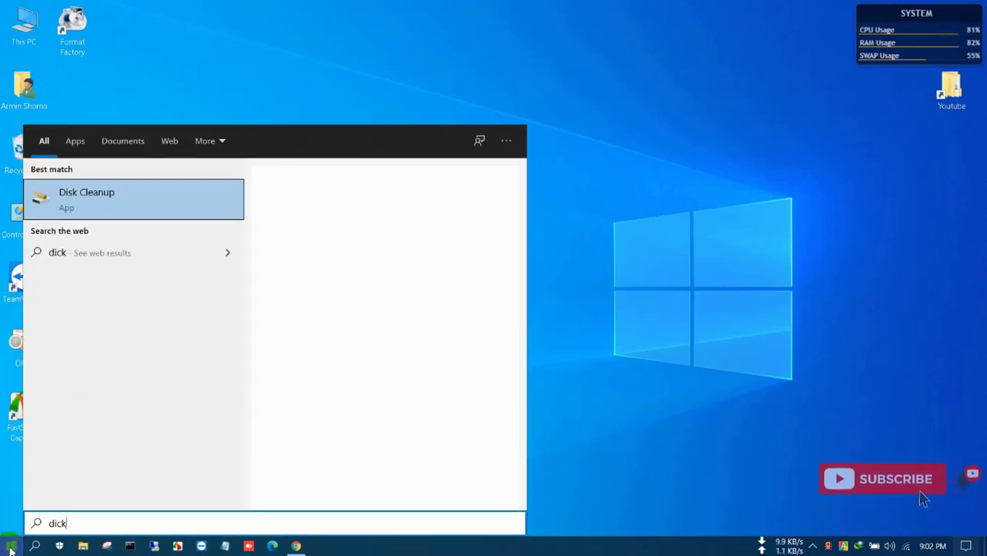
pyautogui.click(98, 201)
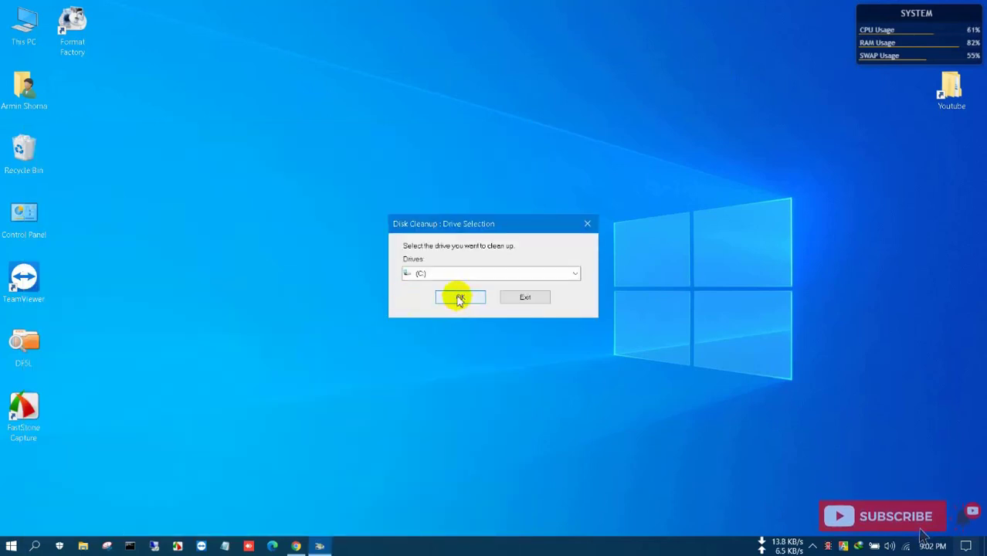
# Choose drive (C:) for cleanup and start the scan for files that can be removed.
pyautogui.click(460, 276)
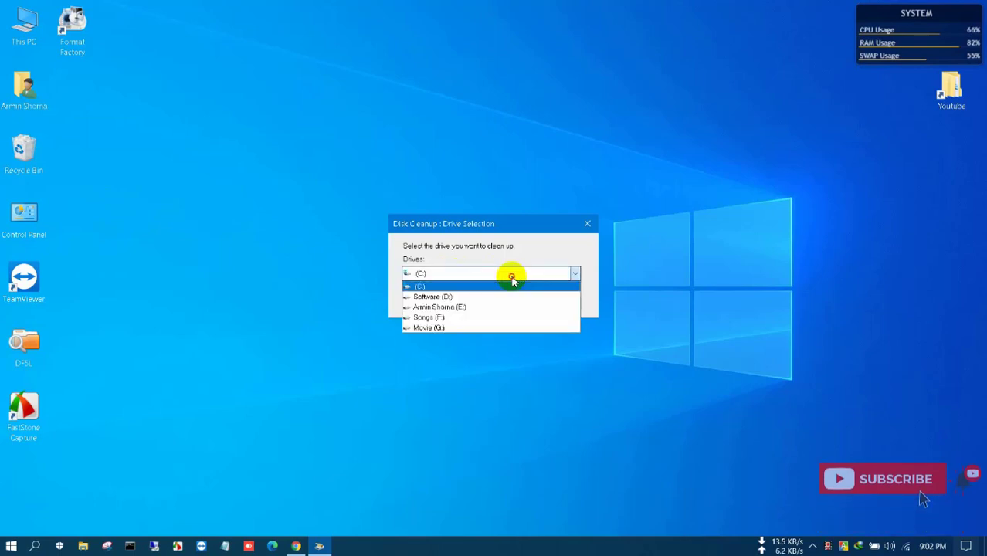
pyautogui.click(511, 278)
pyautogui.click(460, 298)
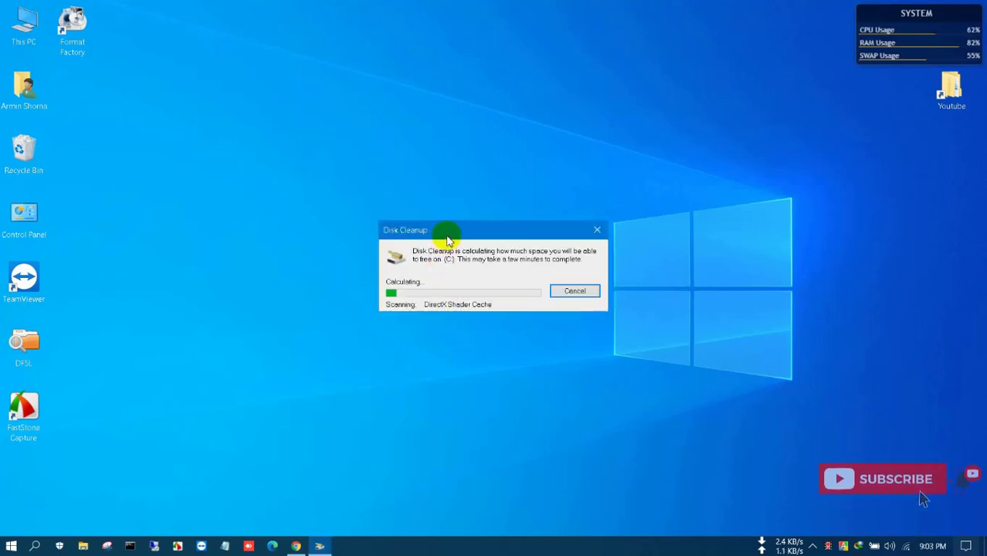
pyautogui.moveTo(447, 234); pyautogui.dragTo(415, 204)
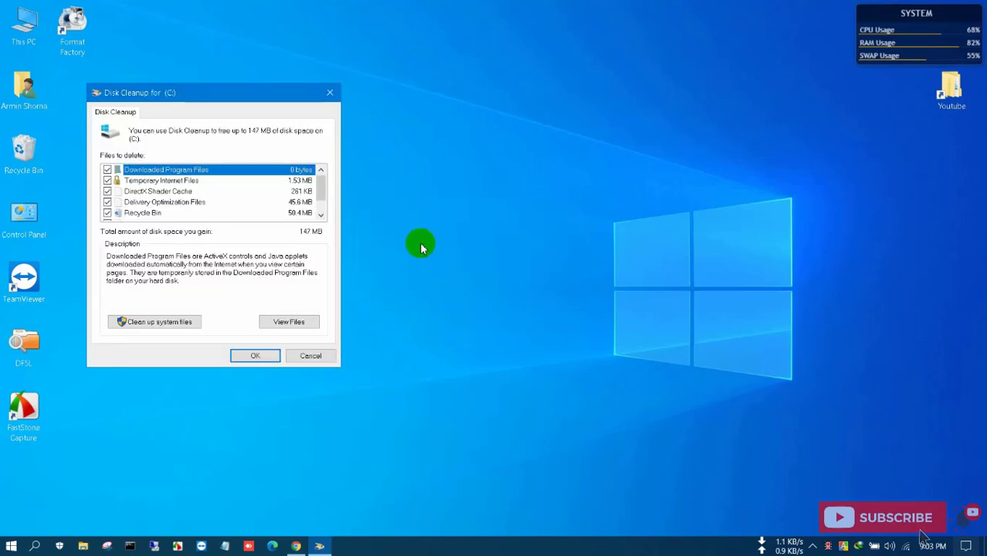
# Review the file categories found on drive (C:), permanently delete the checked ones and refresh the desktop.
pyautogui.moveTo(204, 99); pyautogui.dragTo(432, 115)
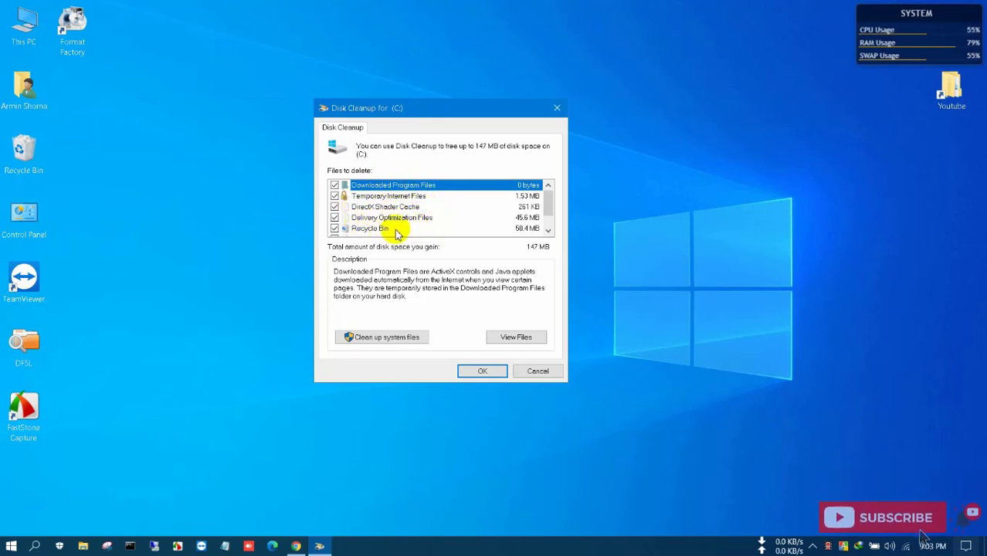
pyautogui.scroll(-1, 369, 231)
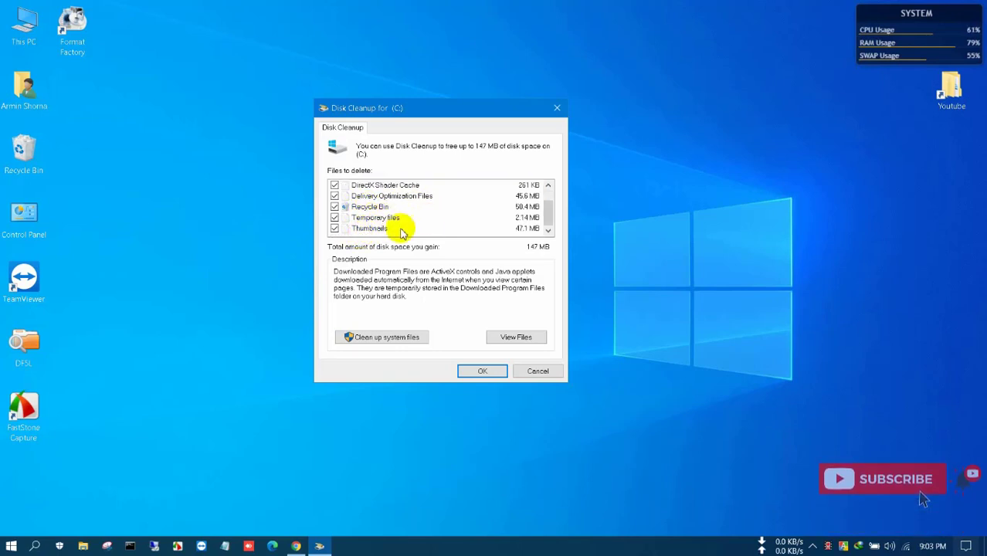
pyautogui.scroll(1, 548, 216)
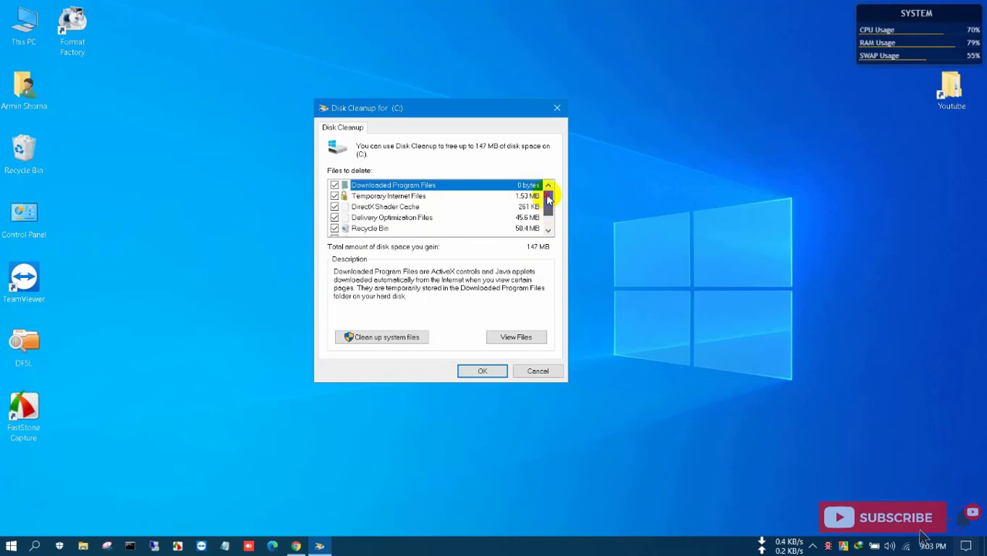
pyautogui.moveTo(546, 202); pyautogui.dragTo(550, 218)
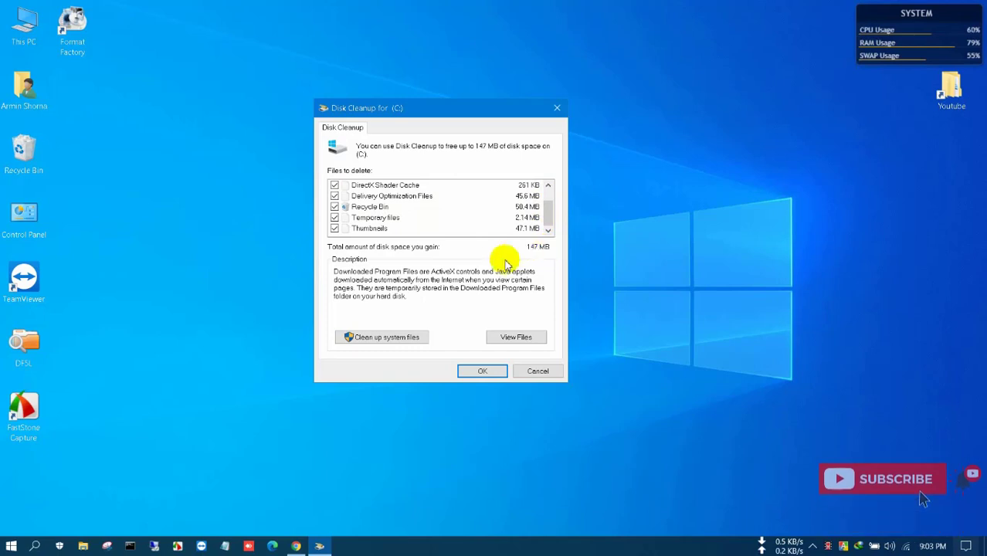
pyautogui.click(483, 372)
pyautogui.click(513, 284)
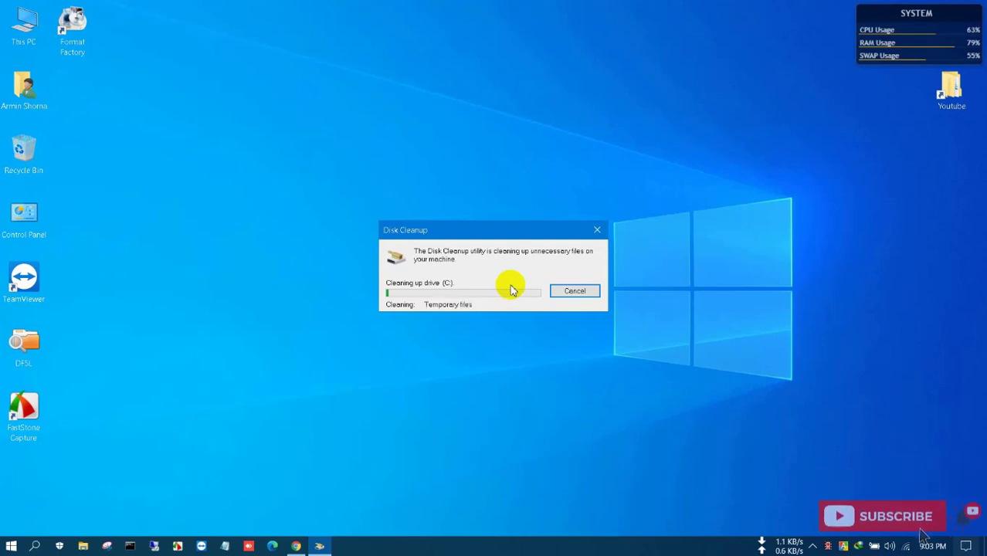
pyautogui.click(511, 290)
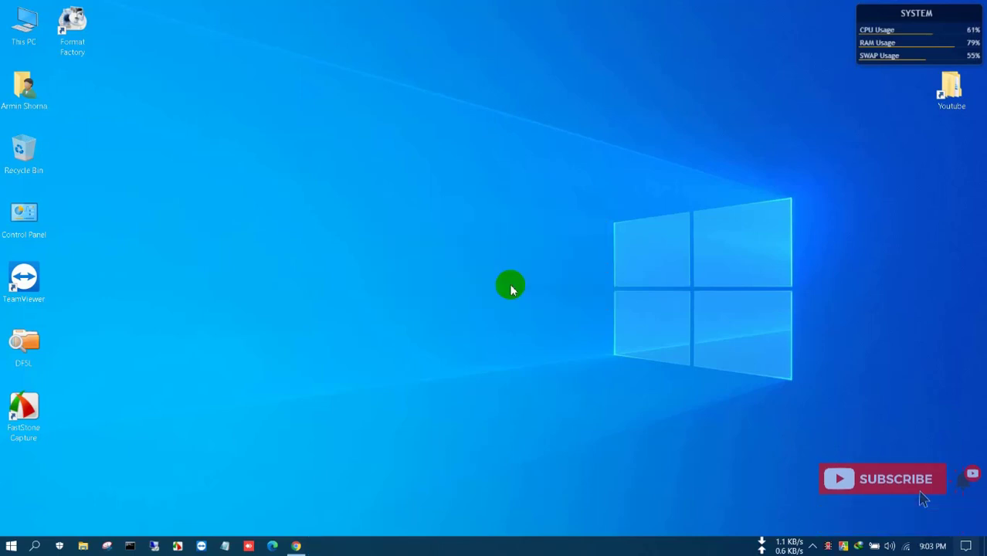
pyautogui.rightClick(417, 197)
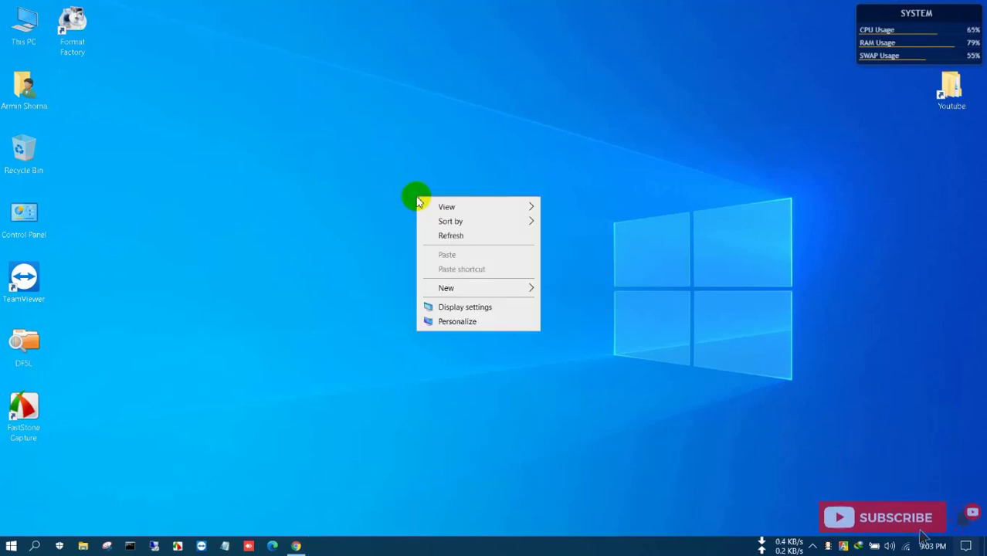
pyautogui.click(452, 234)
# Search for disk, launch Disk Cleanup again and scan drive (C:) for removable files.
pyautogui.click(11, 549)
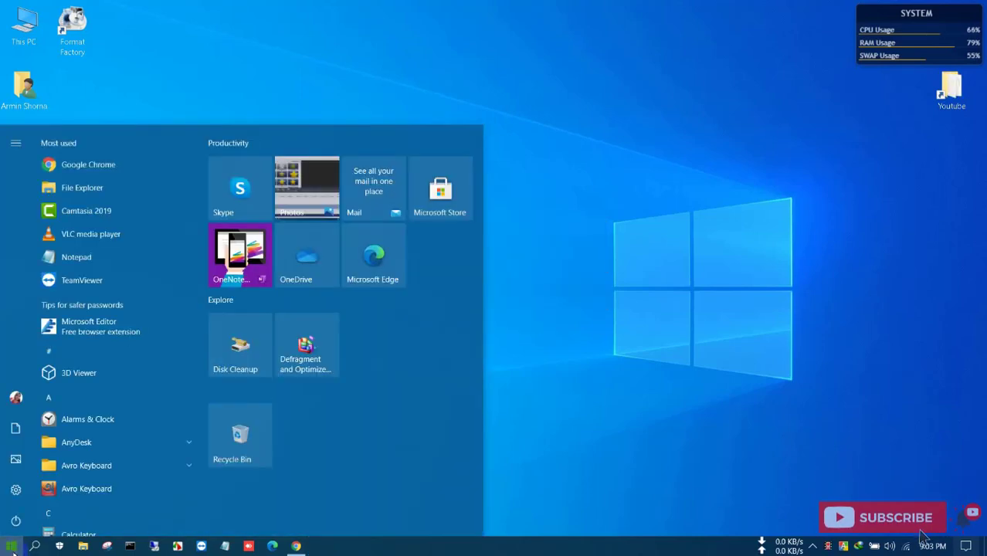
pyautogui.write('di')
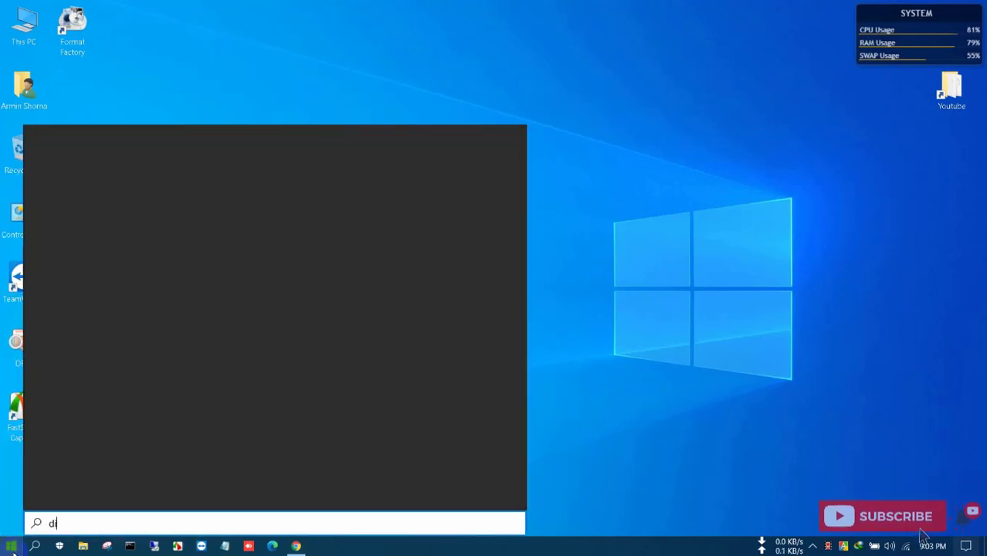
pyautogui.write('sk')
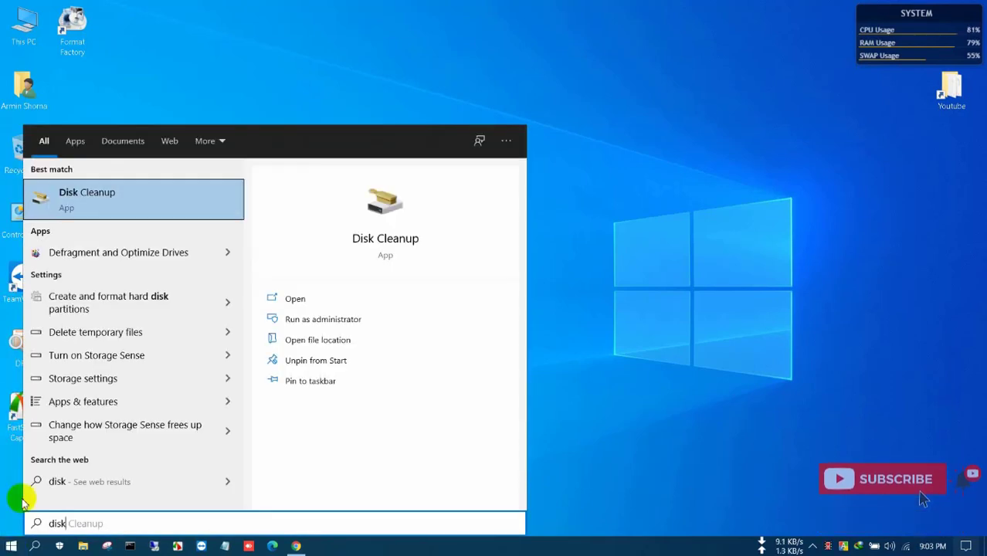
pyautogui.click(102, 199)
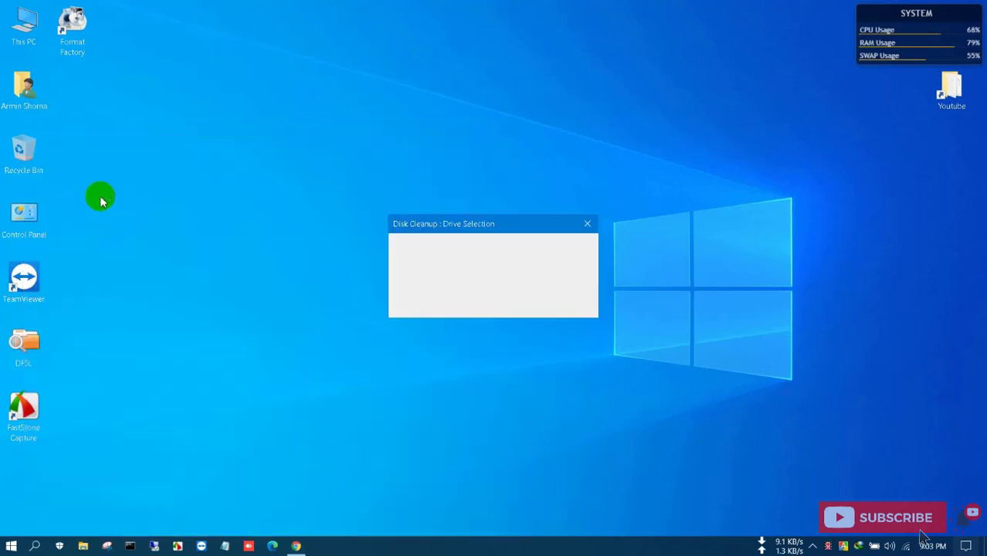
pyautogui.click(469, 275)
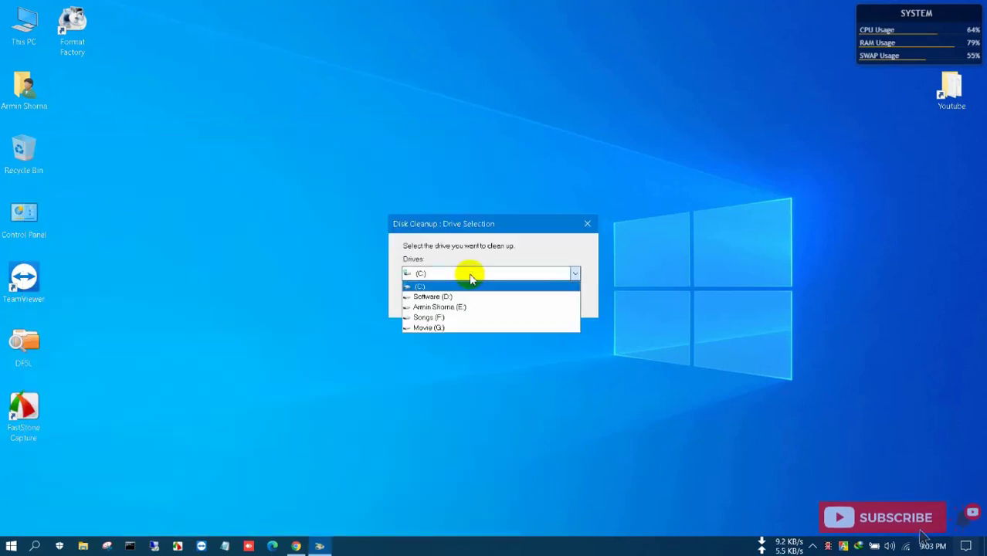
pyautogui.click(471, 279)
pyautogui.click(462, 297)
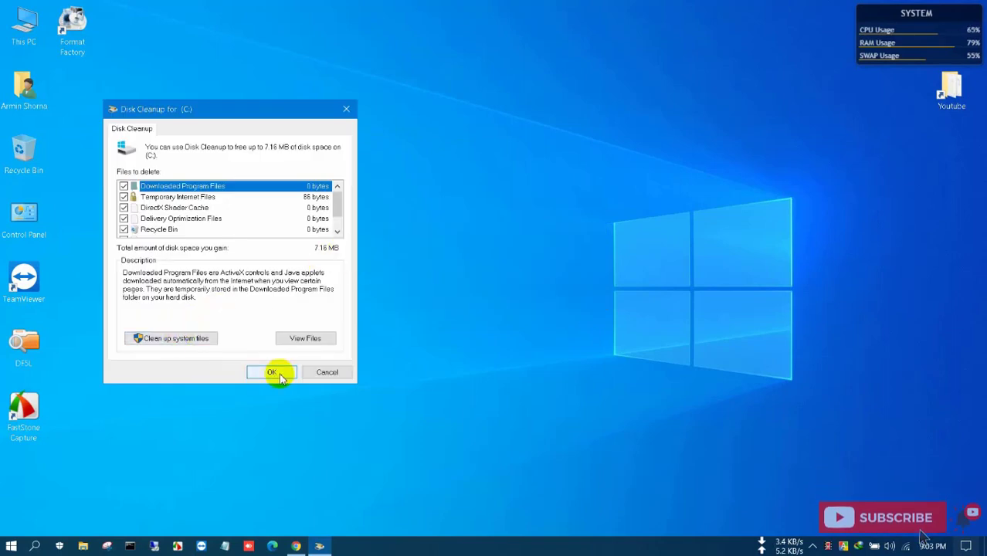
# Extend the cleanup to system files, scan drive (C:) and refresh the desktop while the scan runs.
pyautogui.click(174, 340)
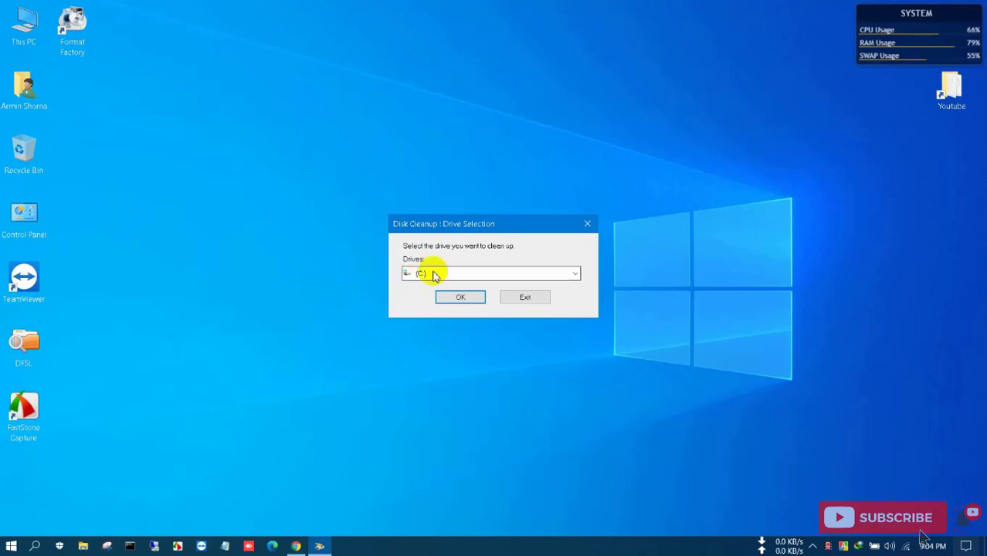
pyautogui.click(455, 299)
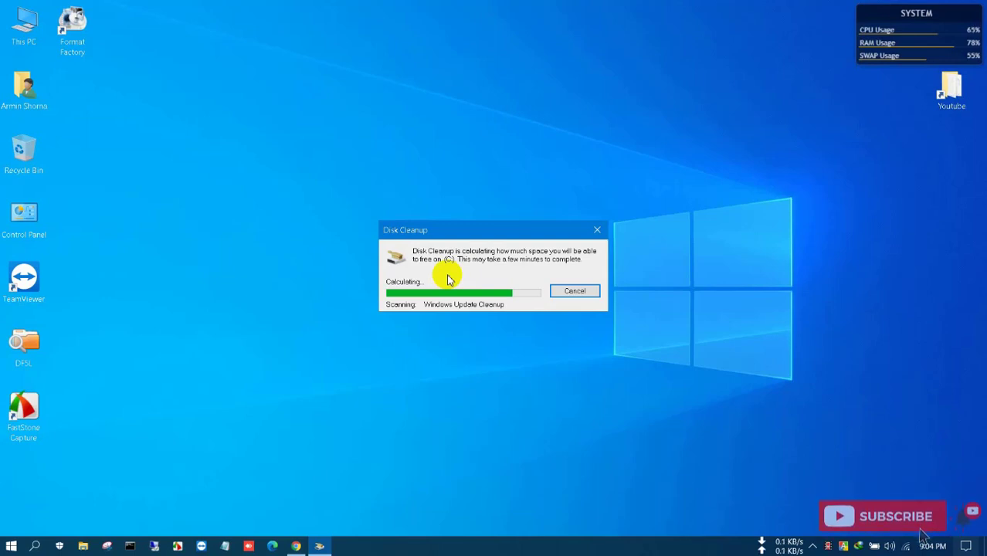
pyautogui.rightClick(758, 157)
pyautogui.click(786, 192)
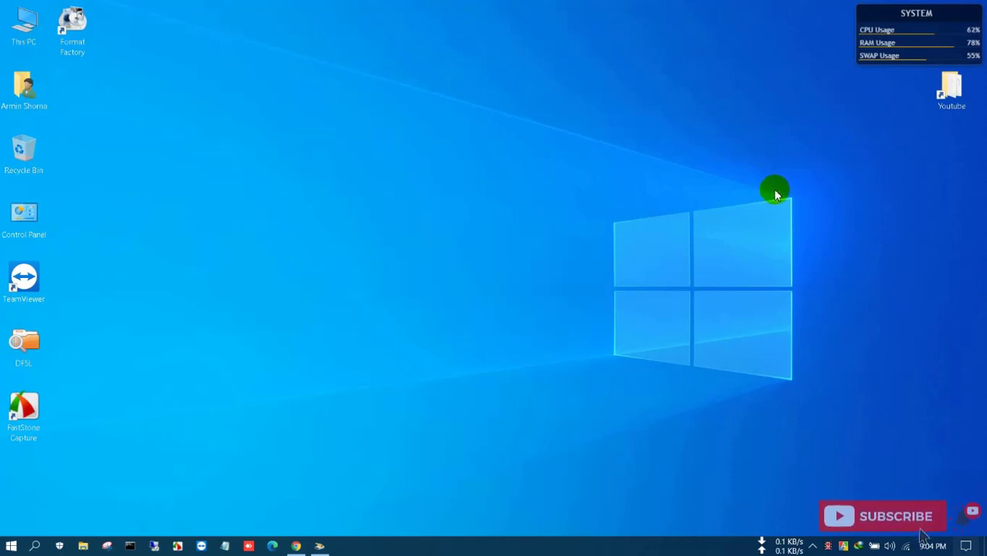
# Review the system file categories listed for drive (C:) and permanently delete all the checked ones.
pyautogui.moveTo(254, 125); pyautogui.dragTo(447, 115)
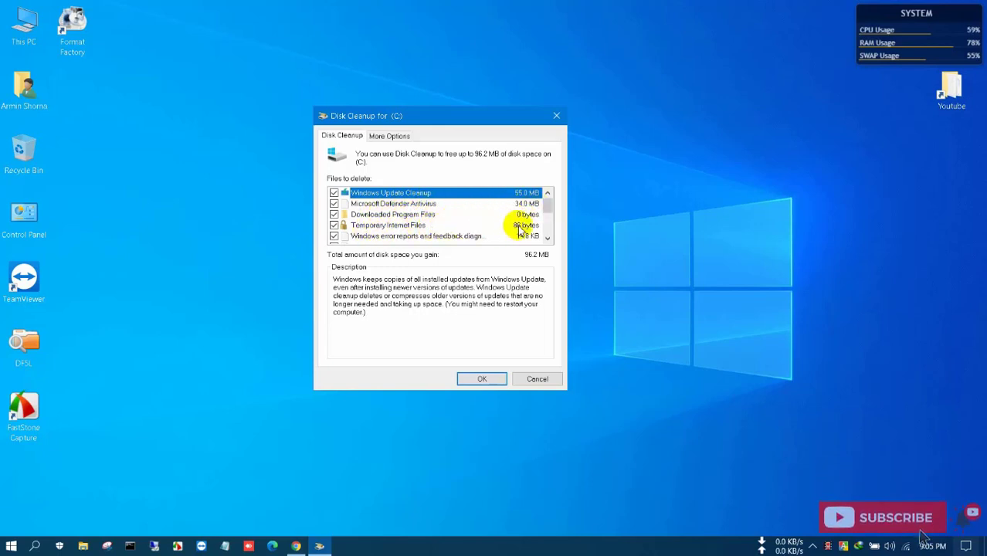
pyautogui.moveTo(547, 217); pyautogui.dragTo(548, 232)
pyautogui.click(389, 237)
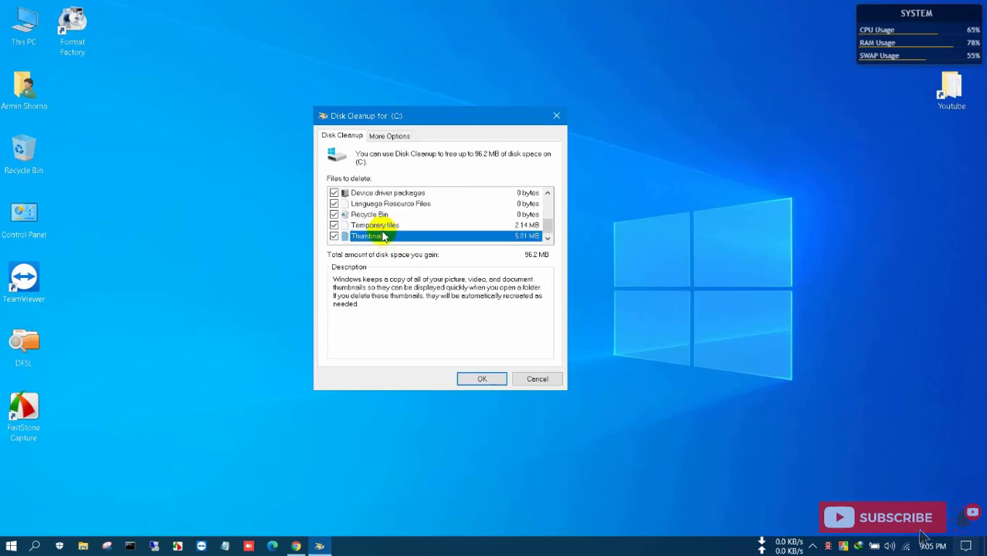
pyautogui.scroll(2, 378, 224)
pyautogui.scroll(-2, 387, 220)
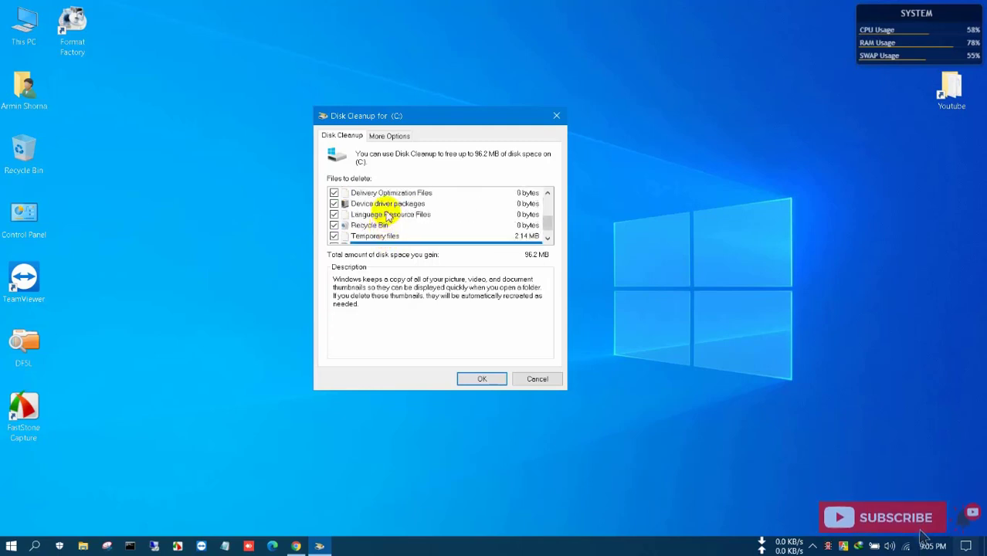
pyautogui.scroll(2, 388, 216)
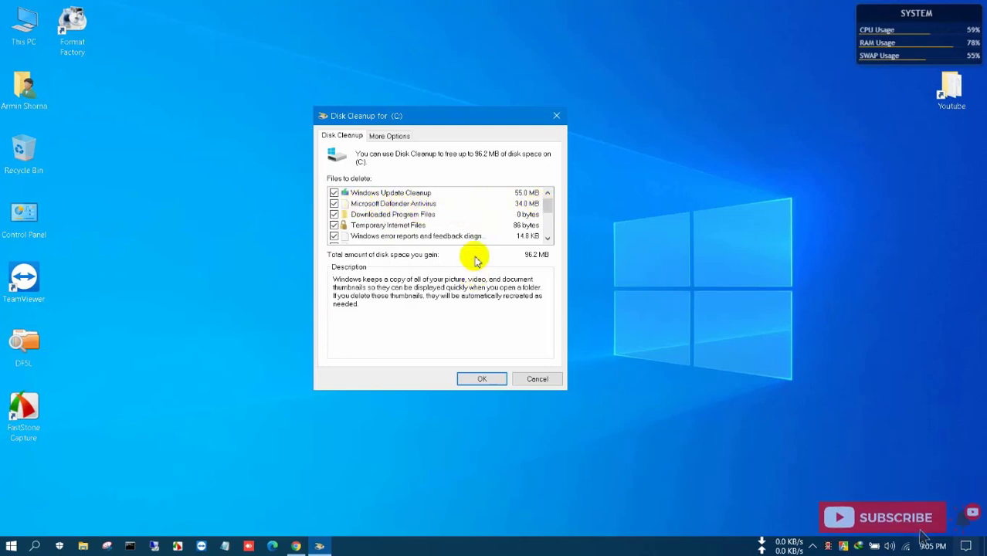
pyautogui.scroll(-2, 359, 209)
pyautogui.scroll(2, 360, 223)
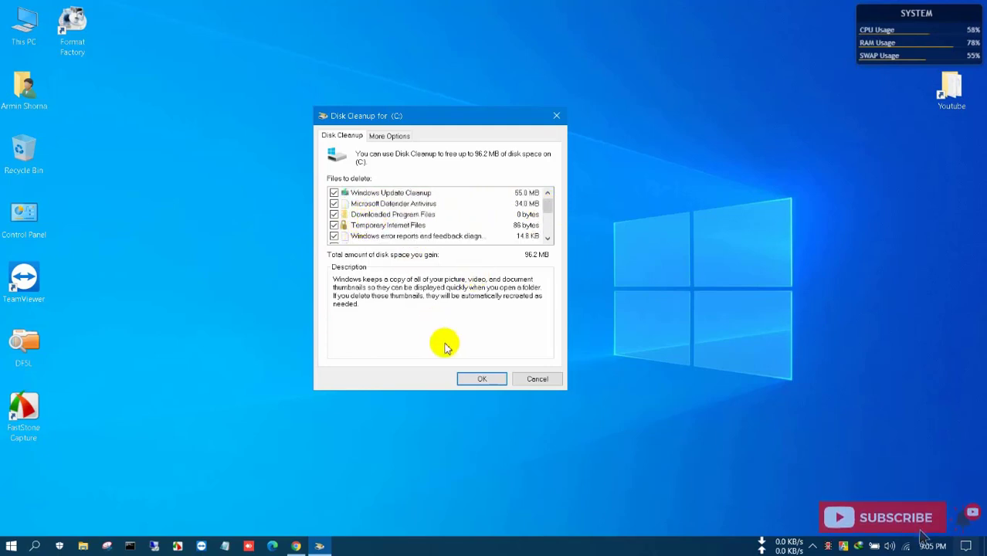
pyautogui.click(479, 380)
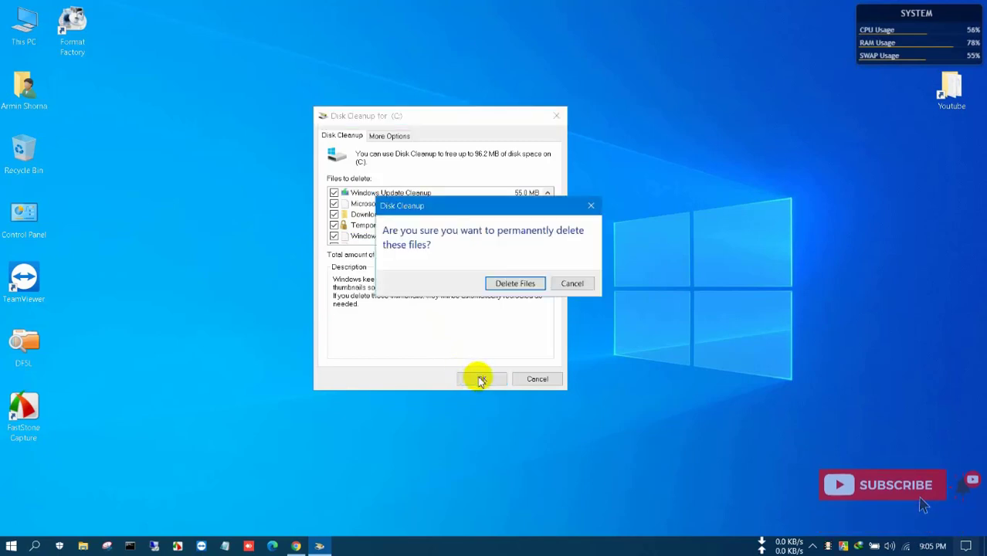
pyautogui.click(512, 284)
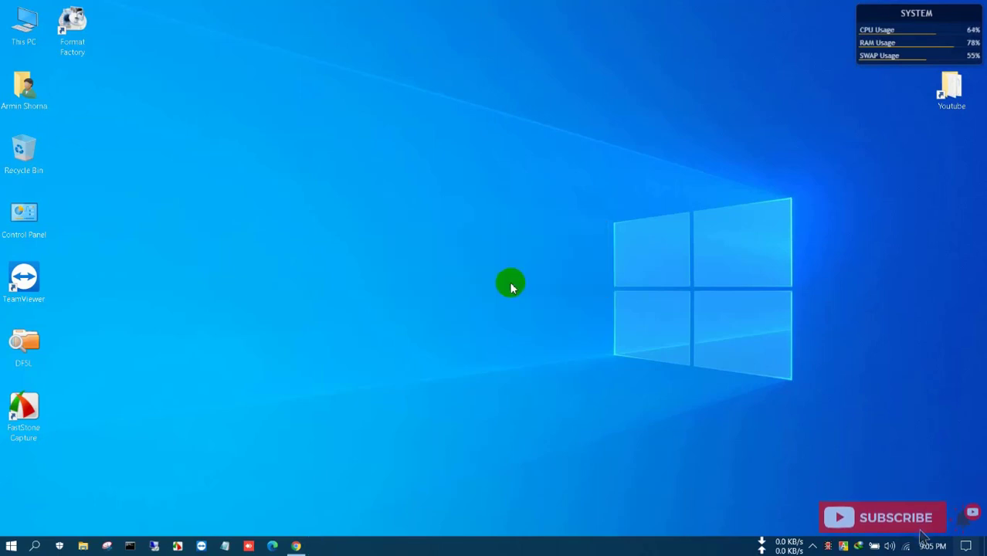
# Refresh the desktop twice after the system file cleanup.
pyautogui.rightClick(466, 230)
pyautogui.click(489, 265)
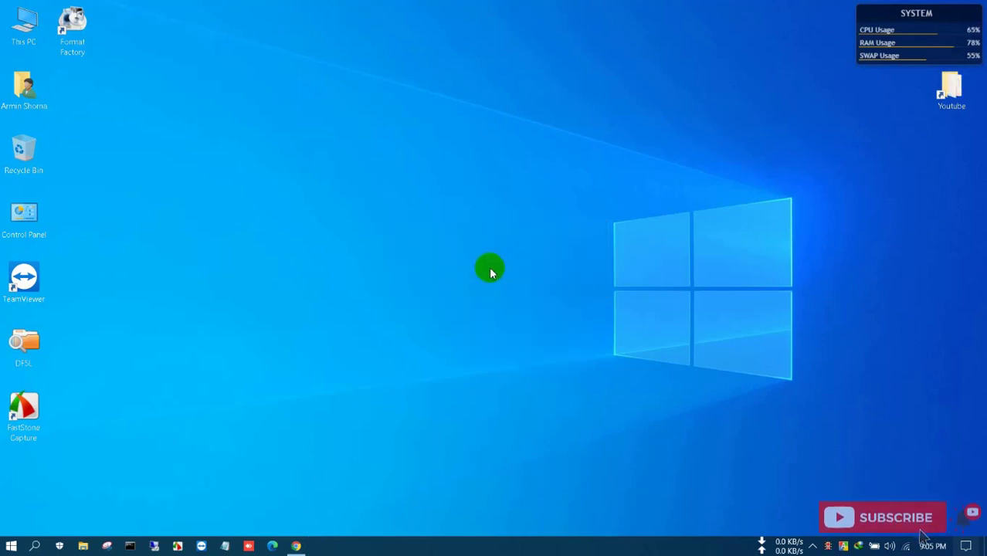
pyautogui.rightClick(392, 247)
pyautogui.click(419, 288)
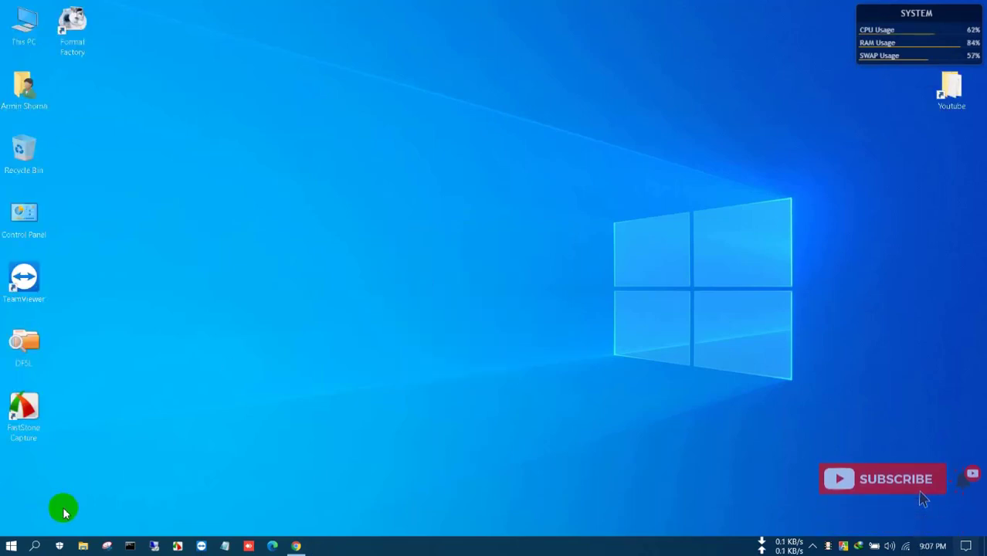
# Open the Temporary files list in the Storage page of the Windows System settings.
pyautogui.click(17, 551)
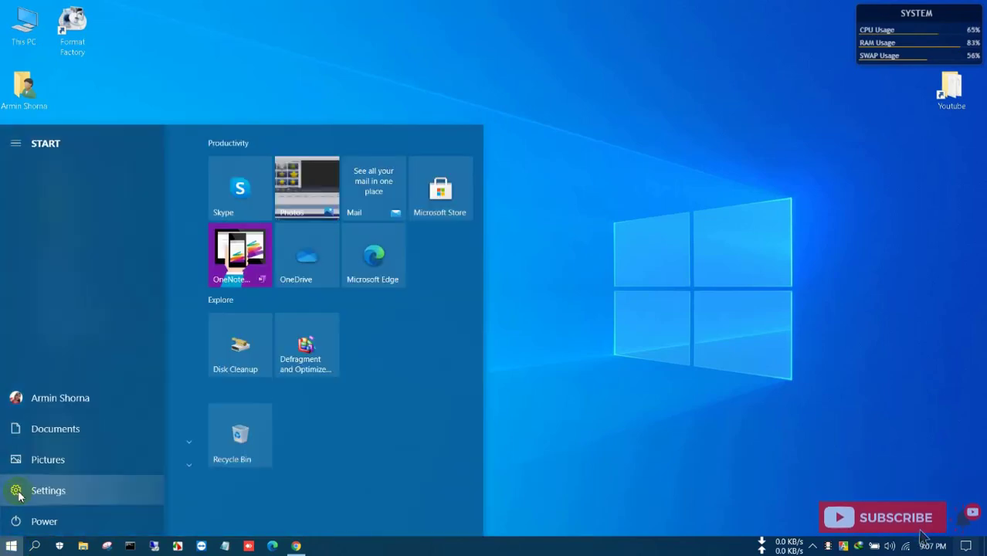
pyautogui.click(22, 492)
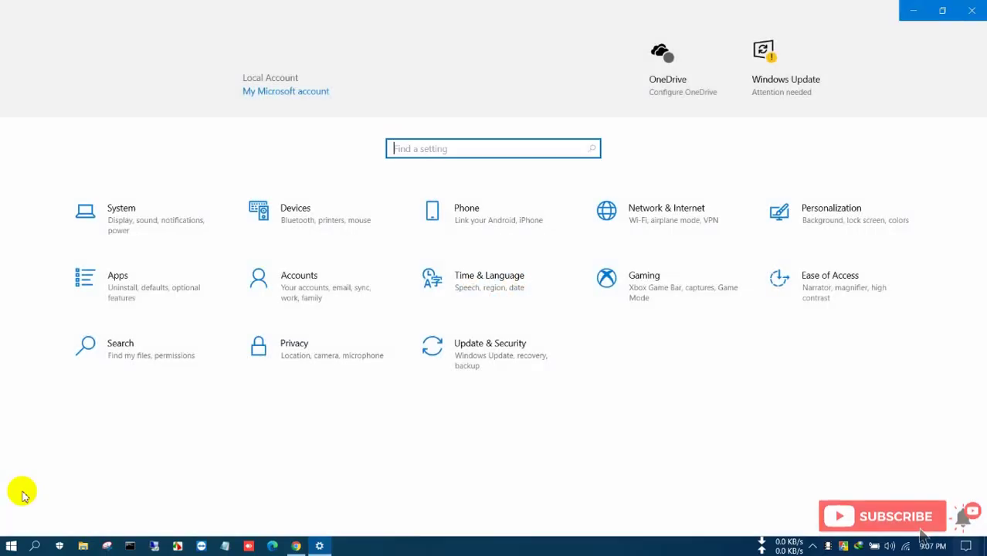
pyautogui.click(140, 223)
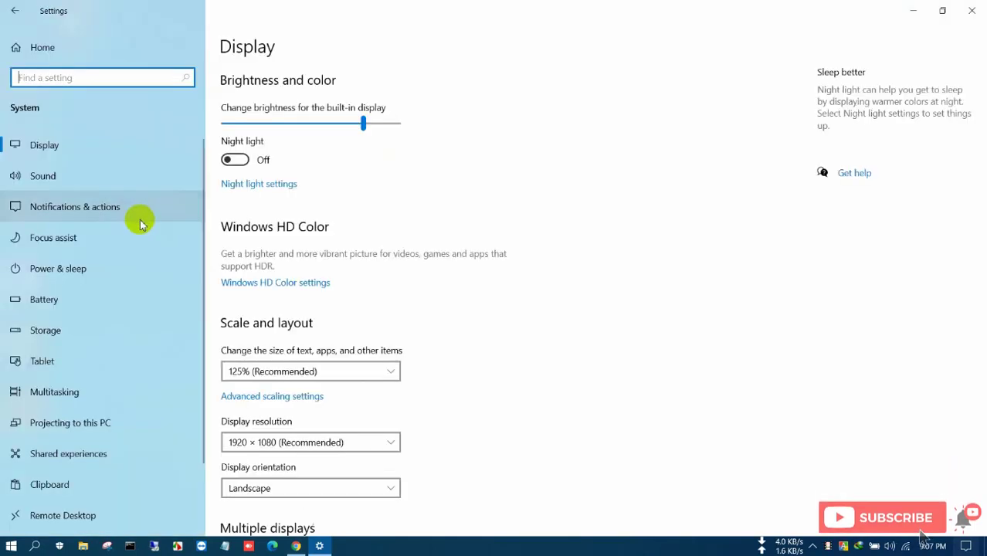
pyautogui.click(48, 332)
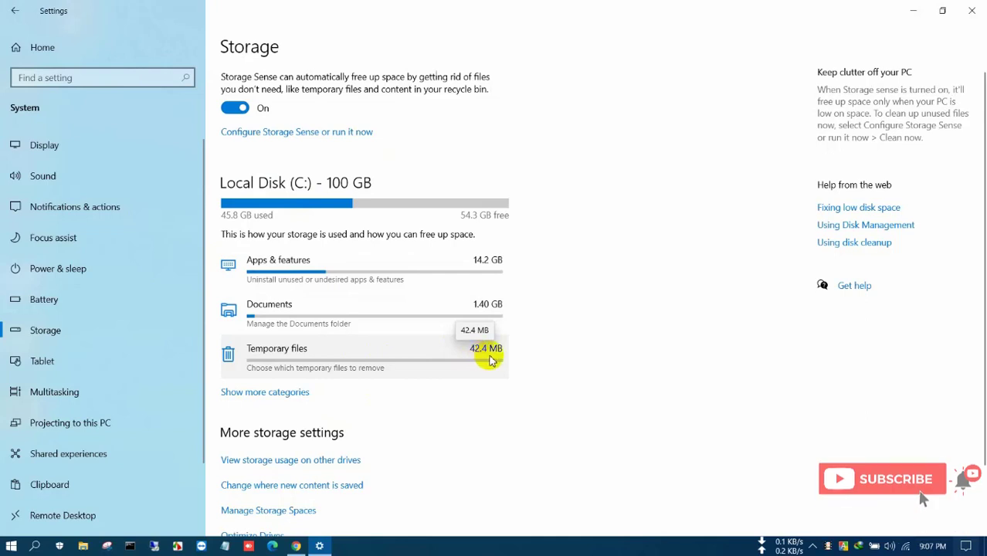
pyautogui.click(275, 360)
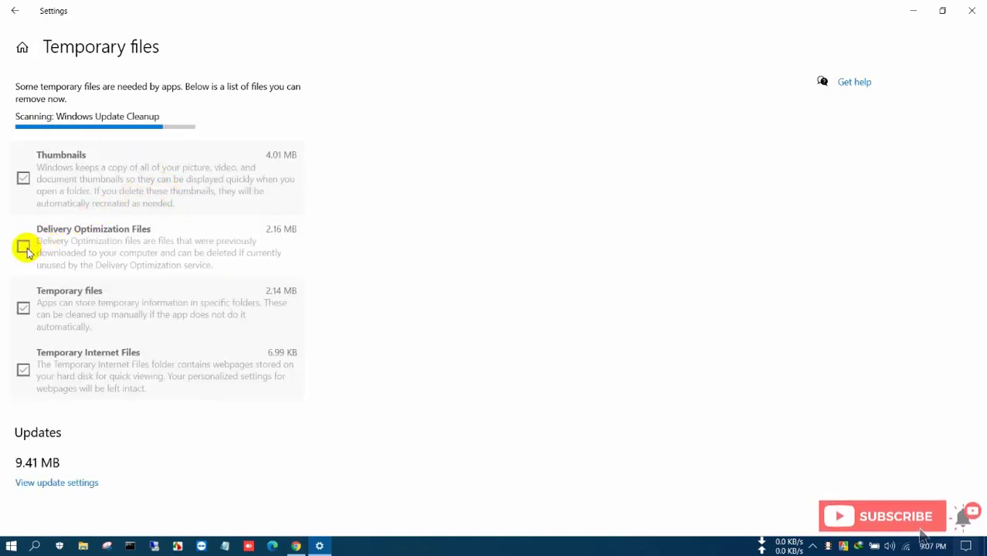
# Add Delivery Optimization Files to the selected temporary file categories and remove all the selected files.
pyautogui.scroll(-3, 29, 265)
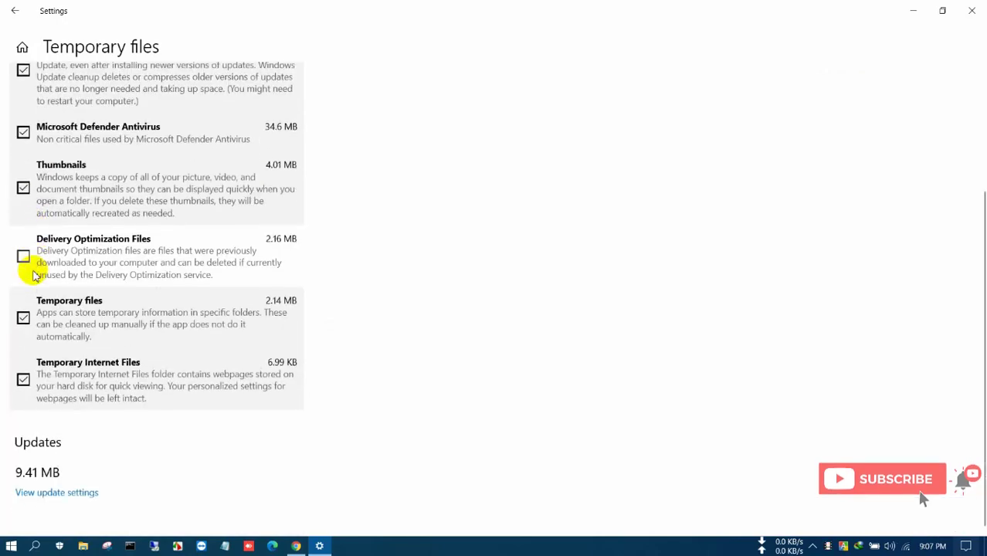
pyautogui.click(24, 260)
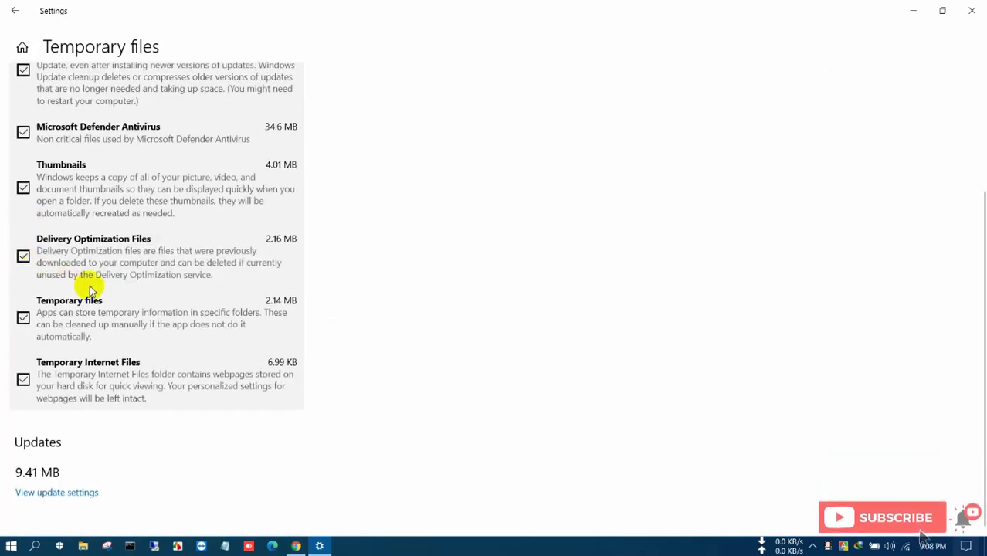
pyautogui.scroll(3, 89, 289)
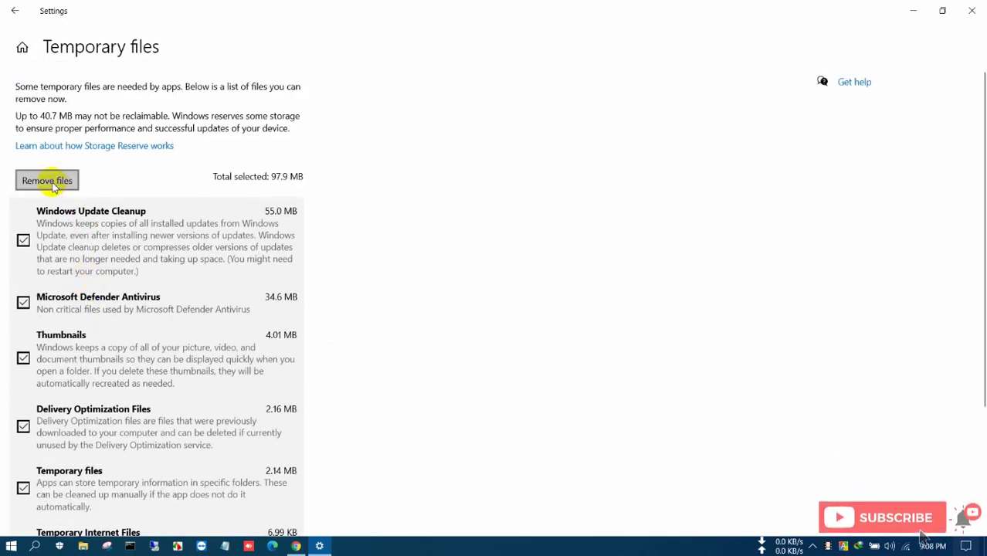
pyautogui.scroll(-3, 73, 218)
pyautogui.scroll(3, 65, 316)
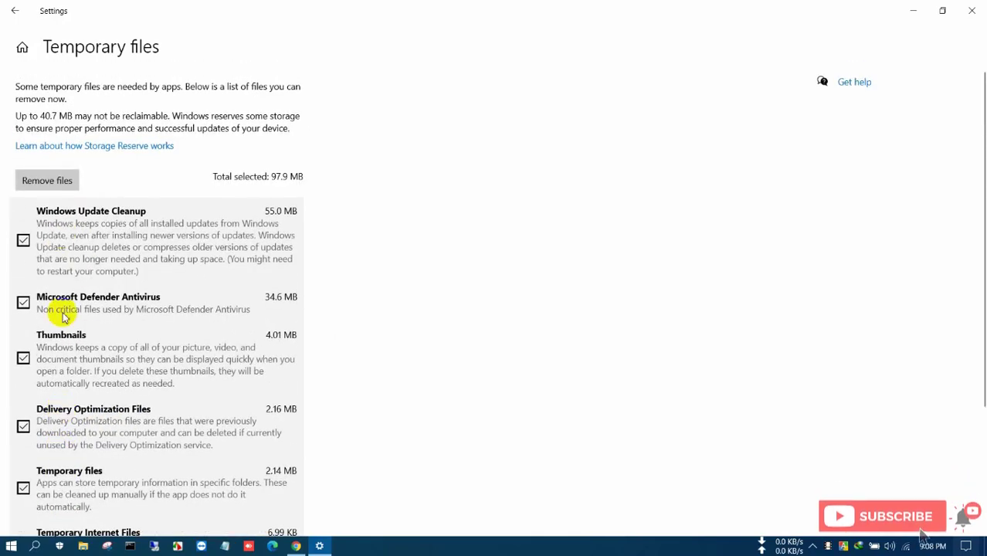
pyautogui.click(65, 181)
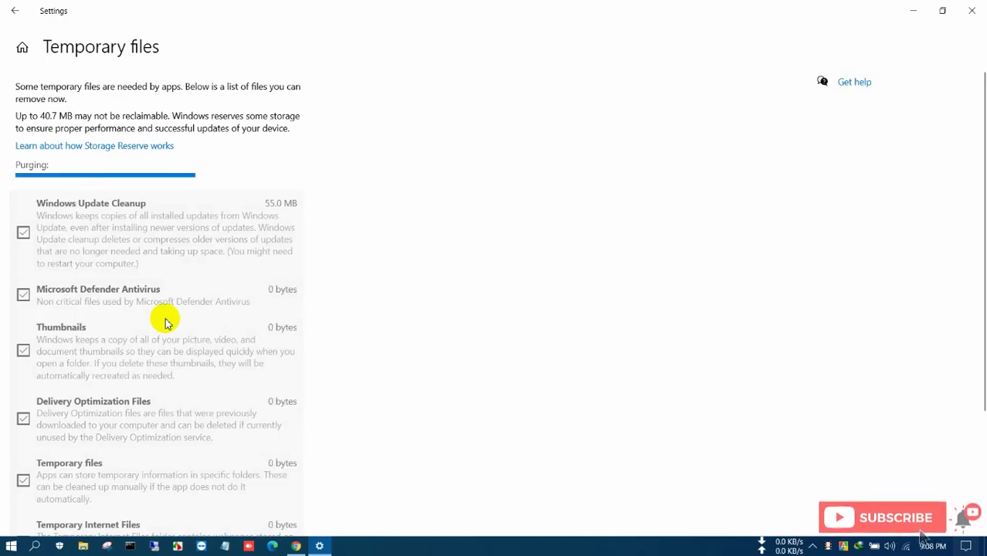
pyautogui.scroll(-3, 166, 323)
pyautogui.scroll(3, 165, 323)
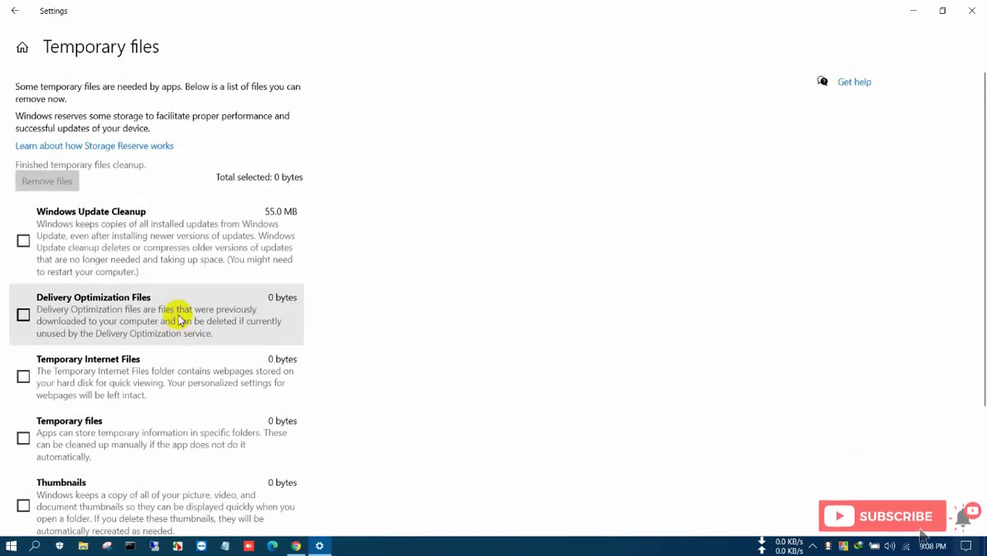
# Close the Settings window and refresh the desktop twice.
pyautogui.click(968, 13)
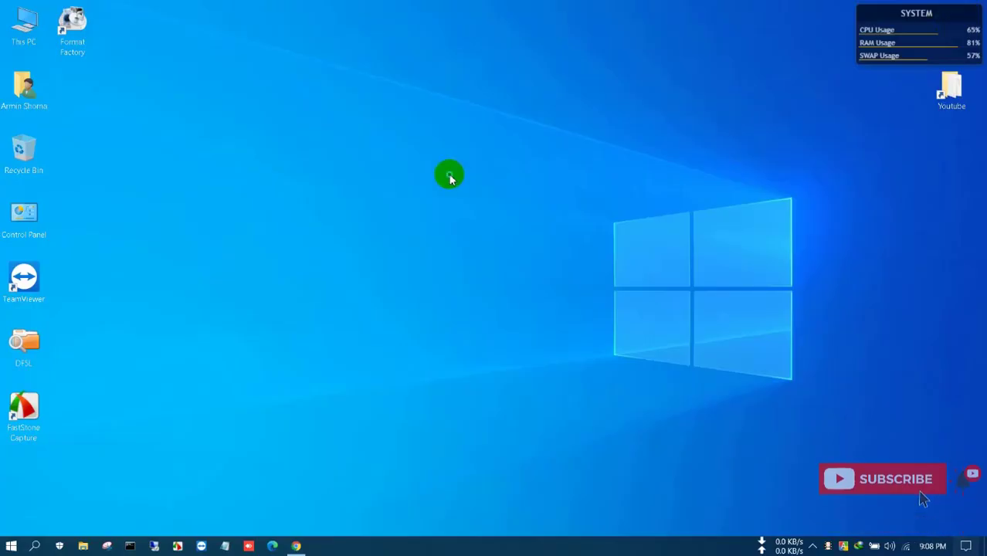
pyautogui.rightClick(448, 176)
pyautogui.click(413, 218)
pyautogui.rightClick(285, 215)
pyautogui.click(337, 249)
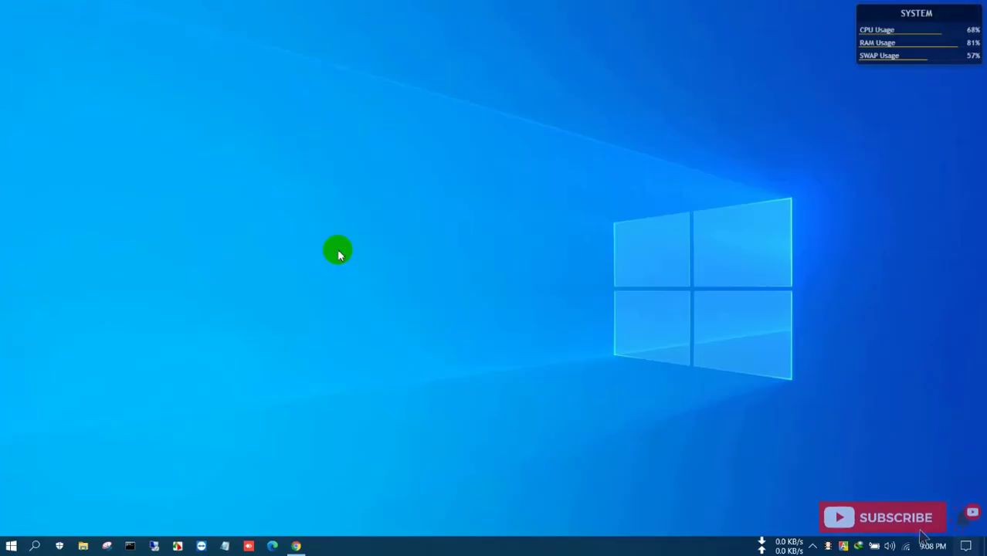